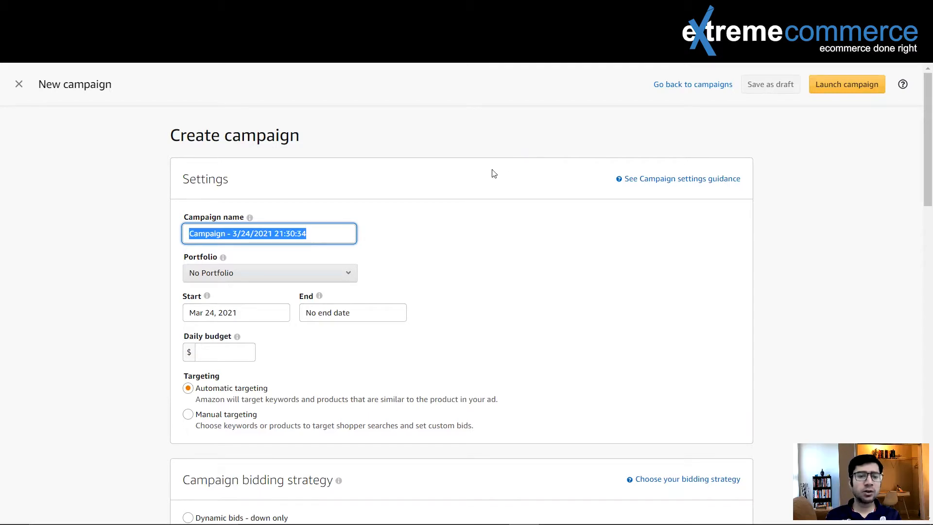
- Clear the default campaign name from the Campaign name field
drag(327, 232, 200, 227)
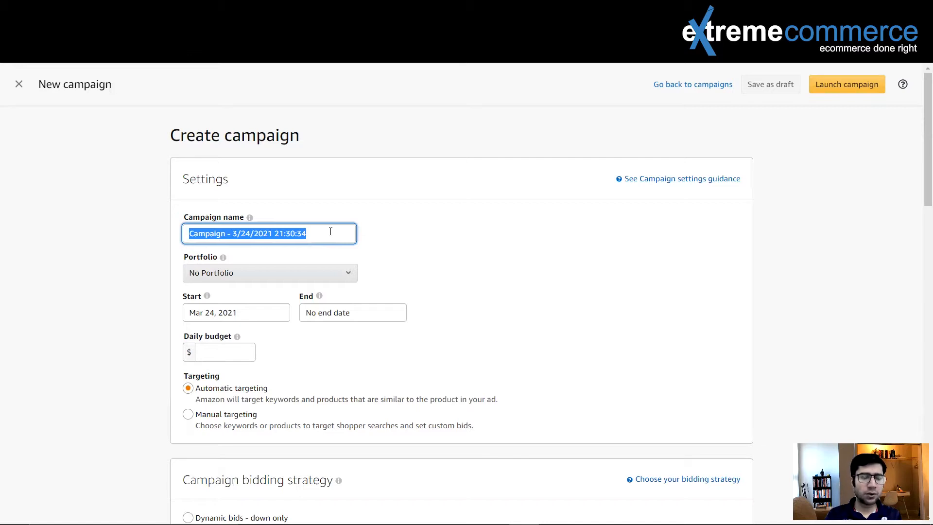
key(BackSpace)
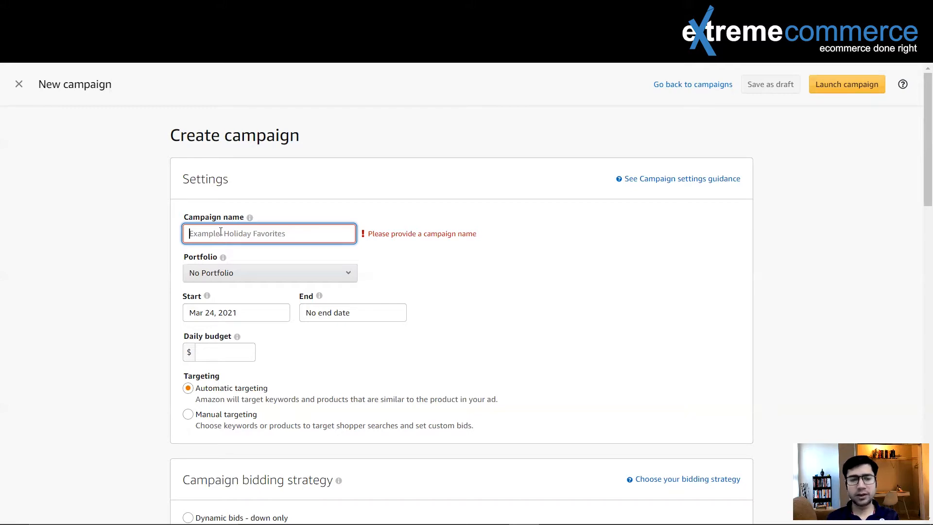
- Switch automatic targeting from a default bid to setting bids by targeting group
scroll(289, 290, down, 18)
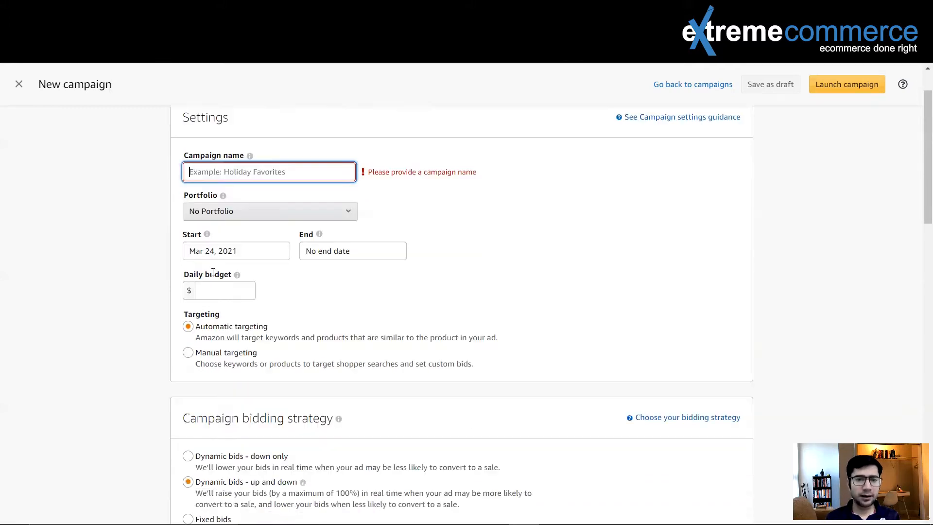
scroll(288, 289, down, 3)
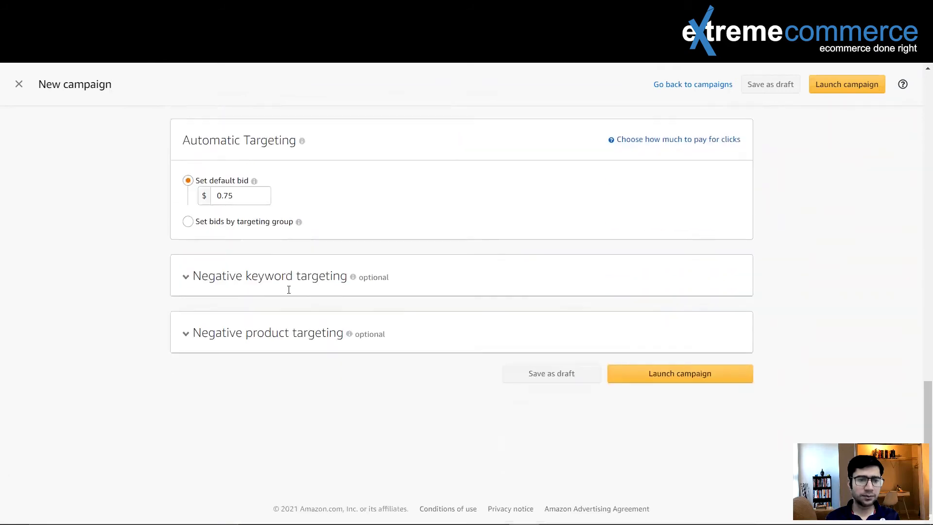
scroll(288, 289, up, 3)
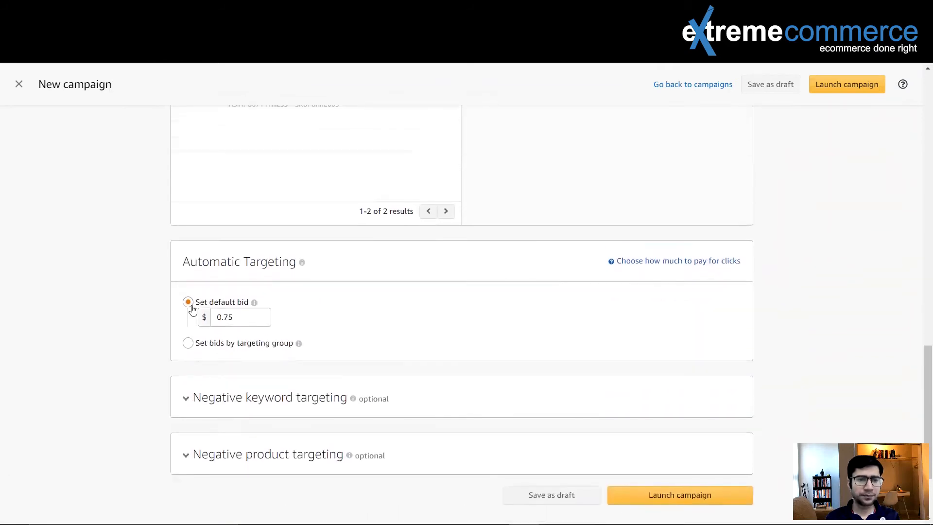
click(188, 343)
scroll(340, 350, down, 1)
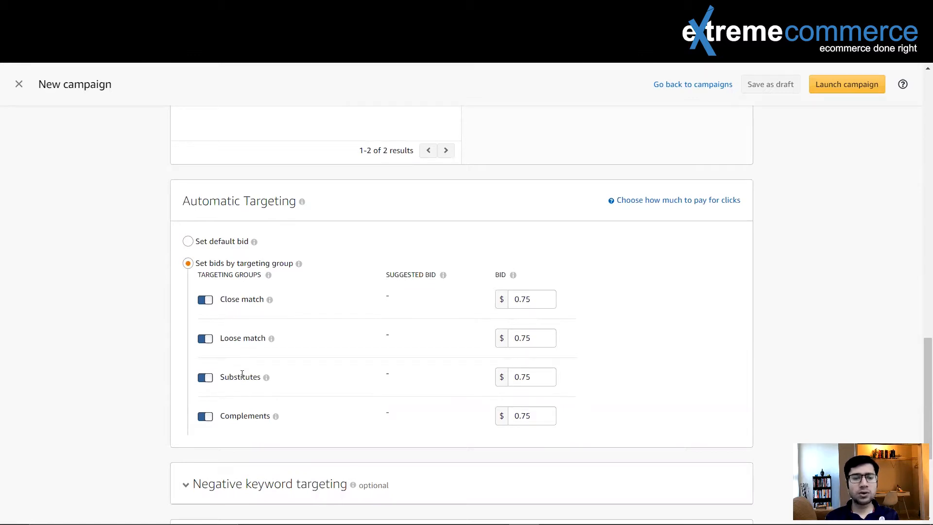
scroll(242, 374, up, 3)
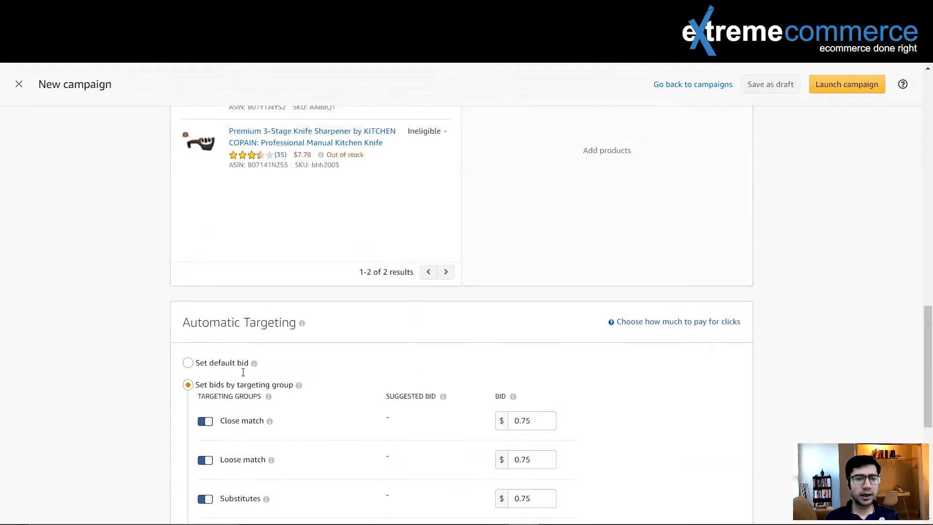
scroll(243, 375, down, 1)
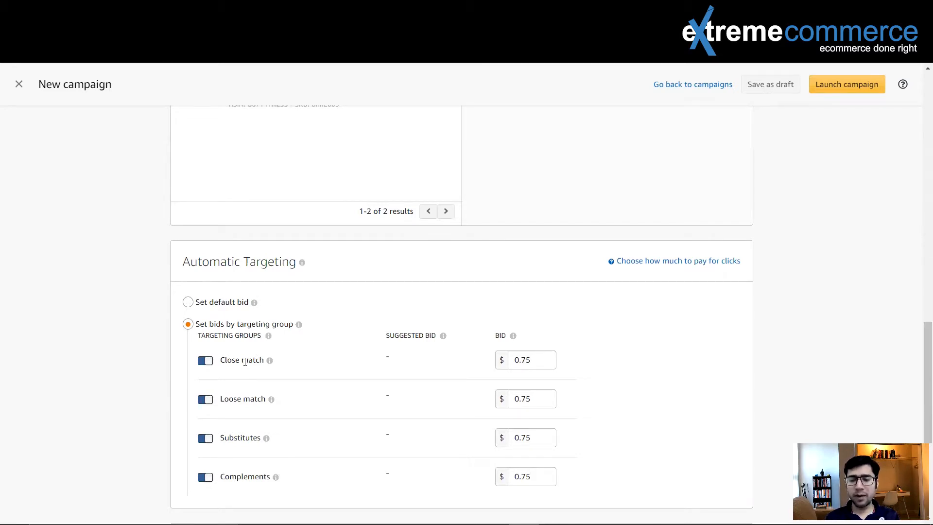
scroll(228, 341, up, 10)
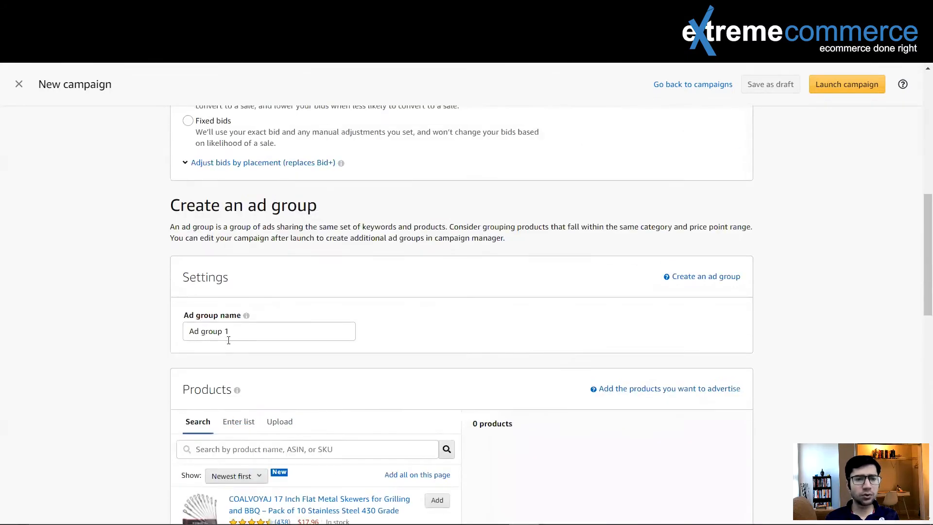
scroll(229, 341, up, 10)
- Name the campaign metal rod-auto-17"-close match-TOS-xyz
click(260, 237)
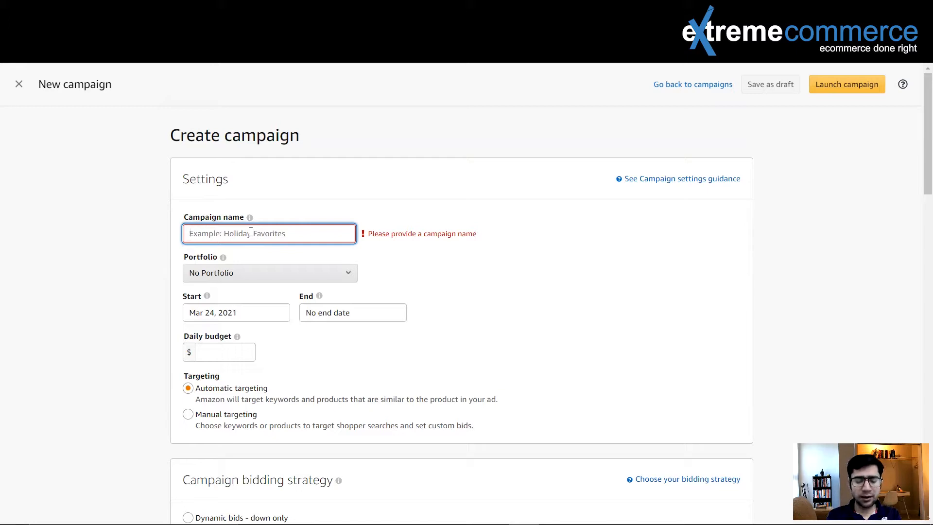
text(metal)
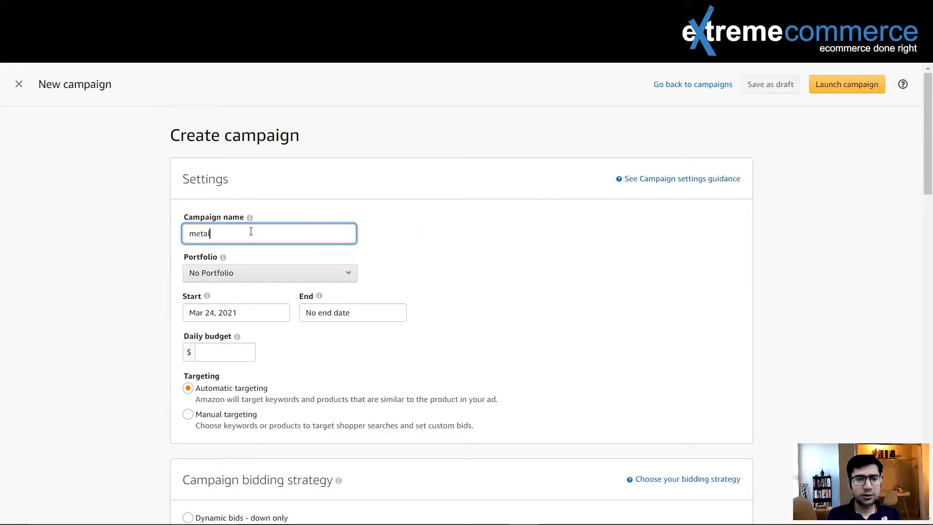
text( rod)
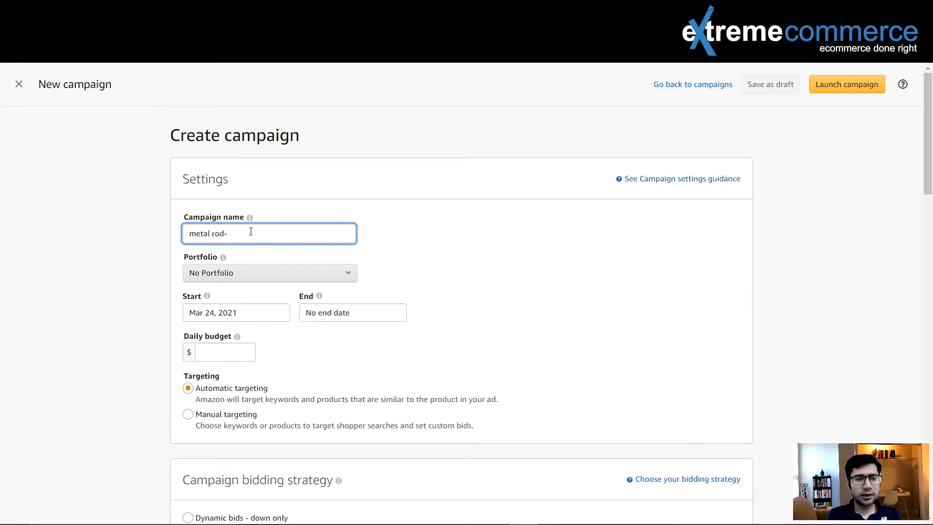
text(-aut)
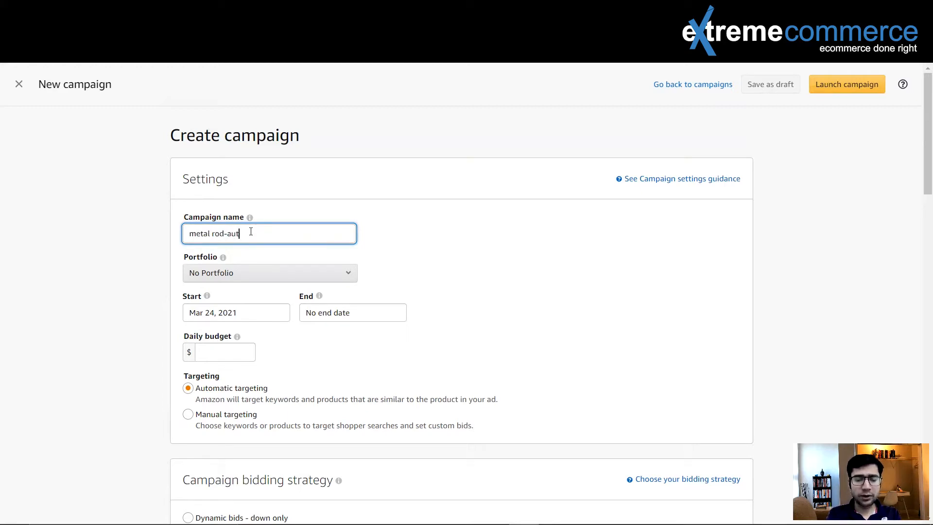
text(o-)
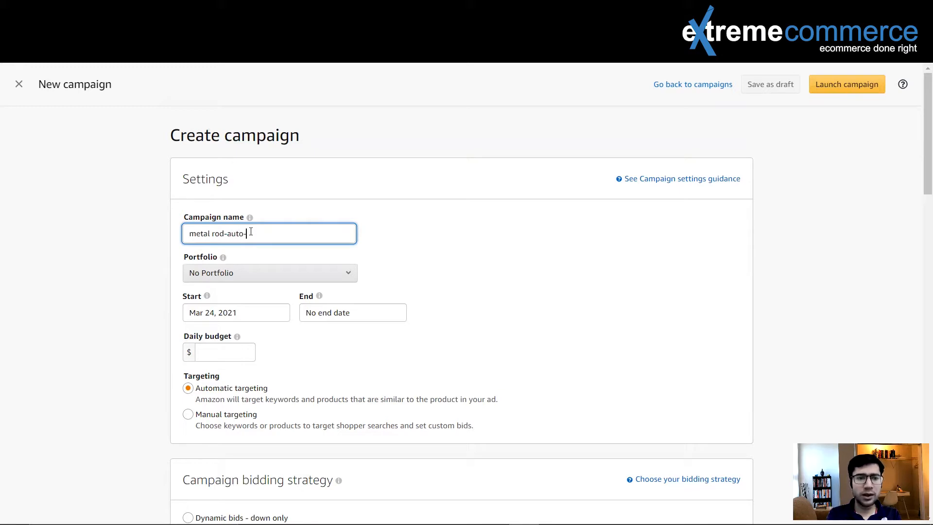
text(17)
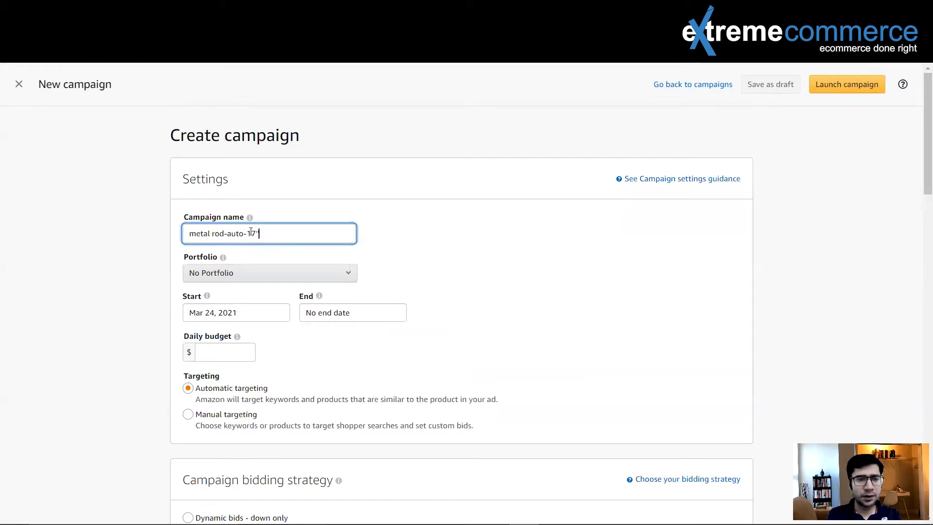
text(-)
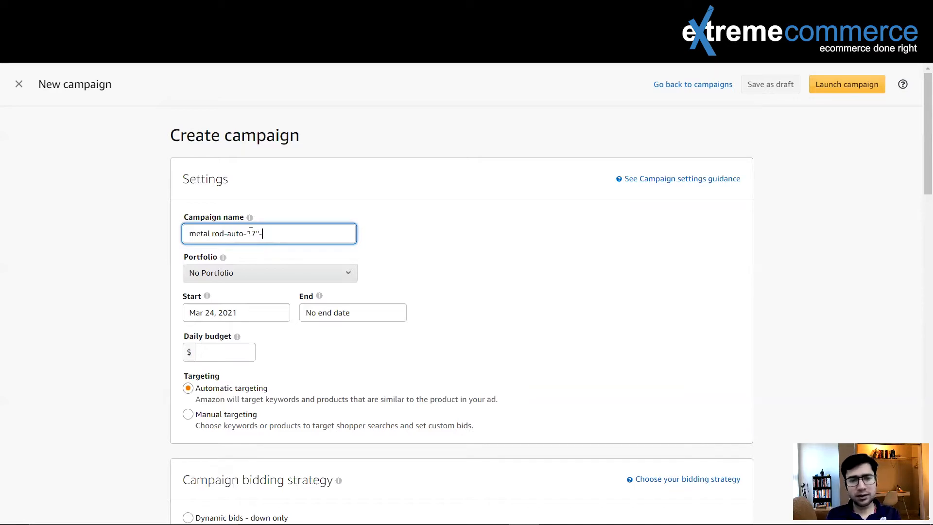
text(close)
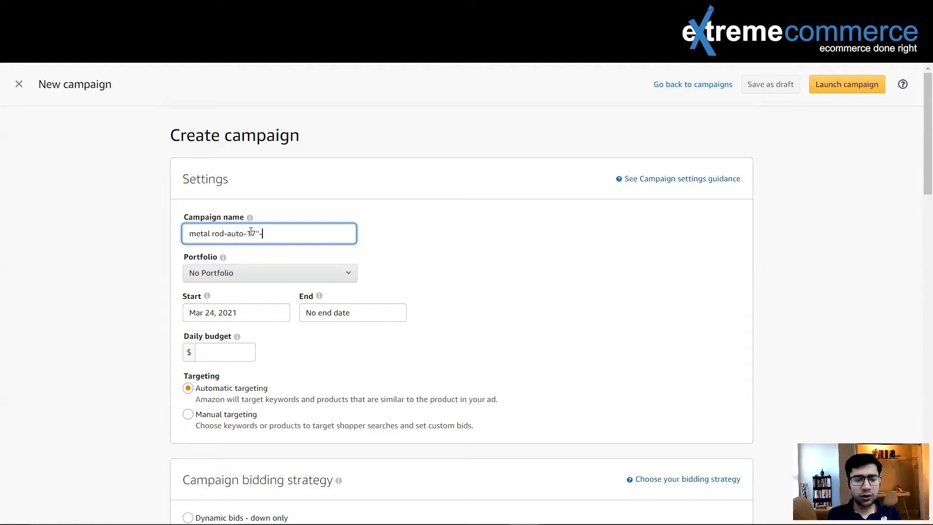
text( match)
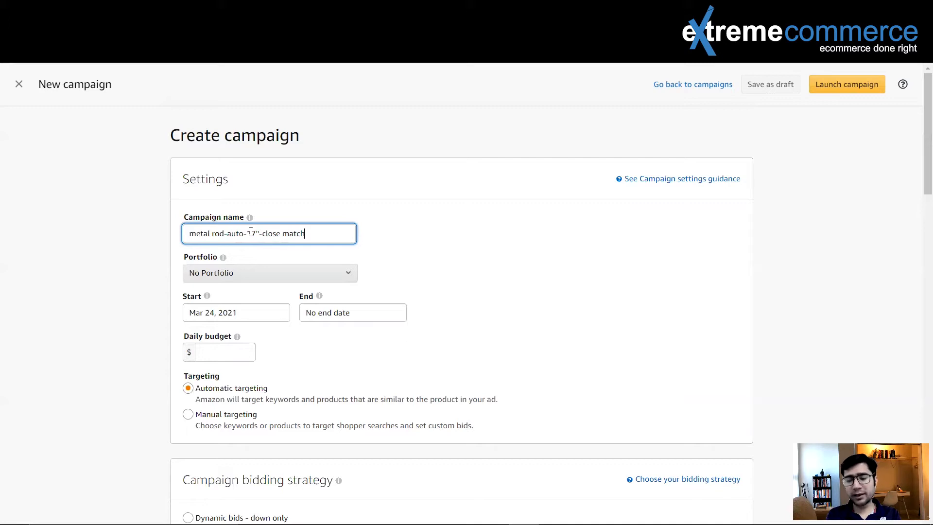
text(-)
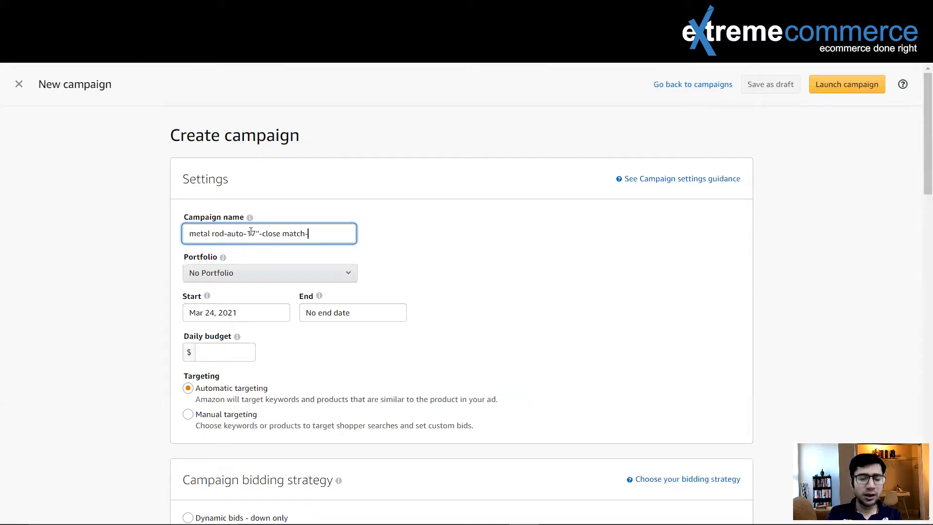
text(TOS)
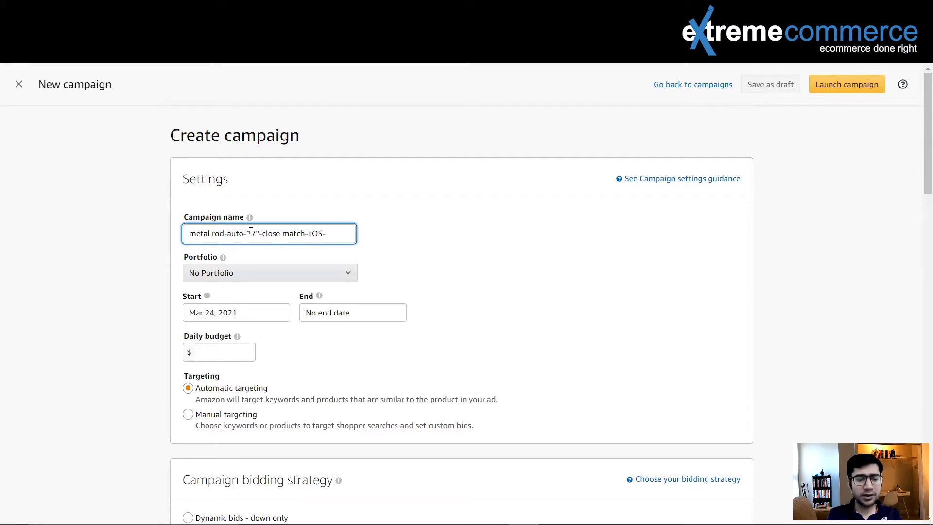
text(-xyz)
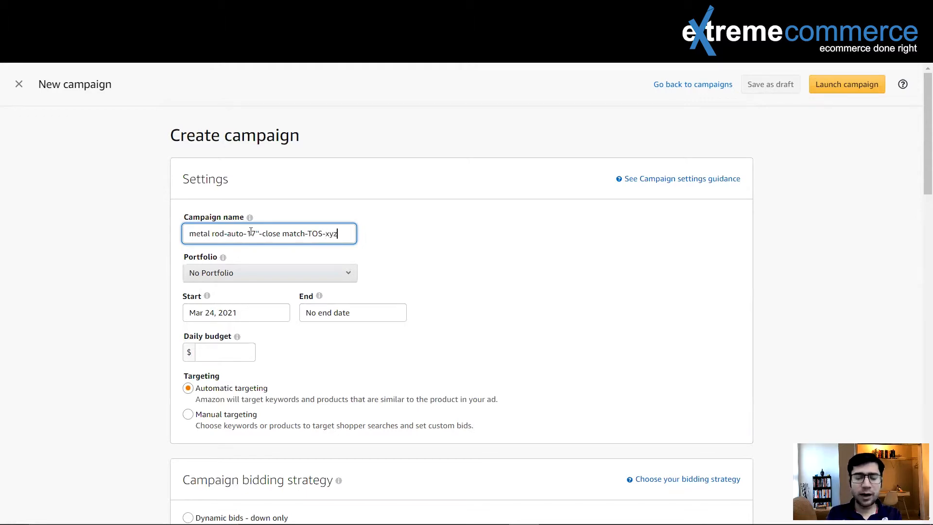
text(-)
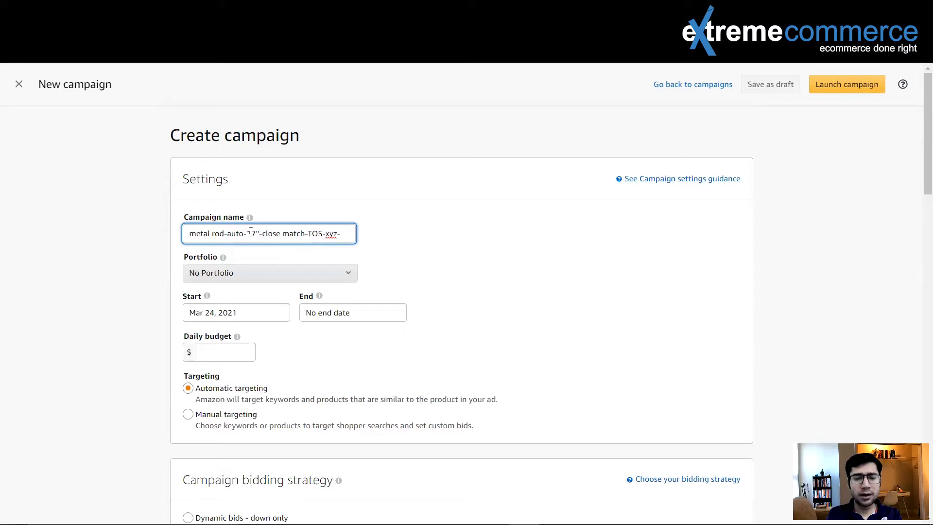
key(BackSpace)
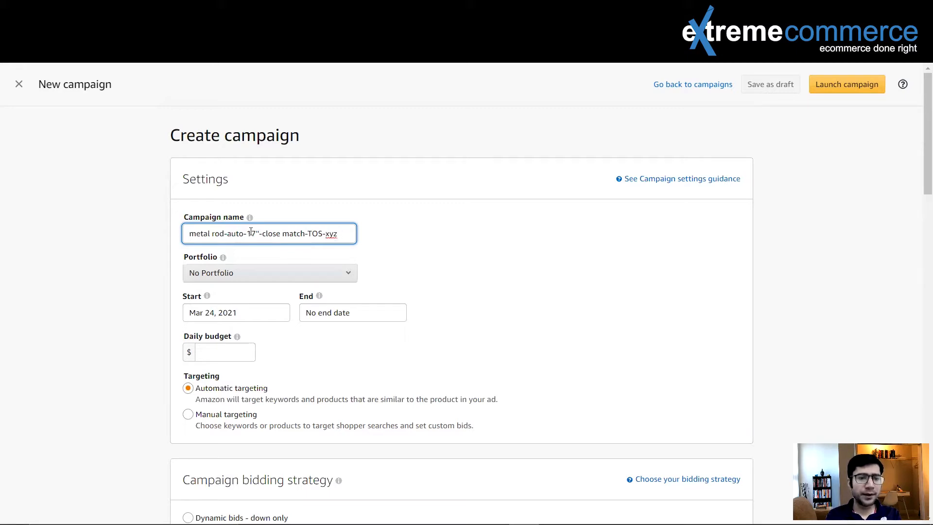
- Set the campaign bidding strategy to Fixed bids, leaving the portfolio as No Portfolio
click(349, 272)
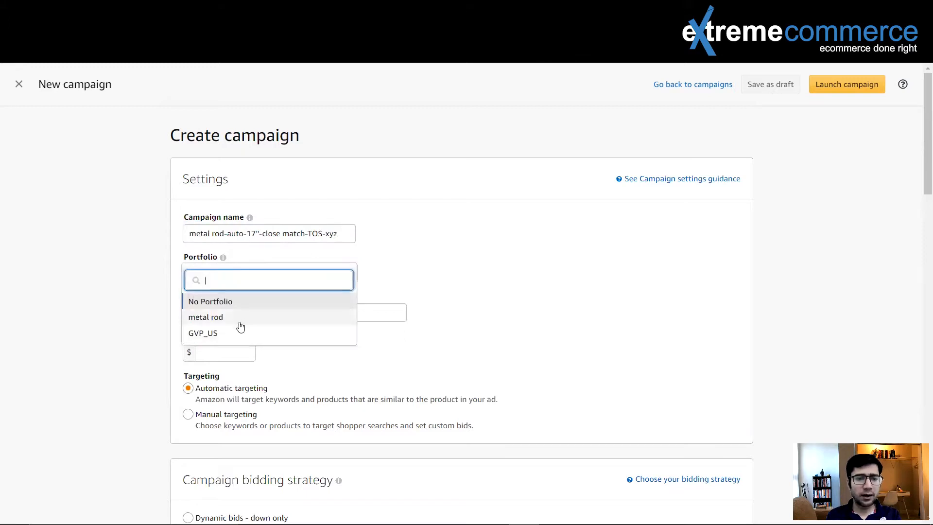
click(428, 258)
scroll(433, 258, down, 1)
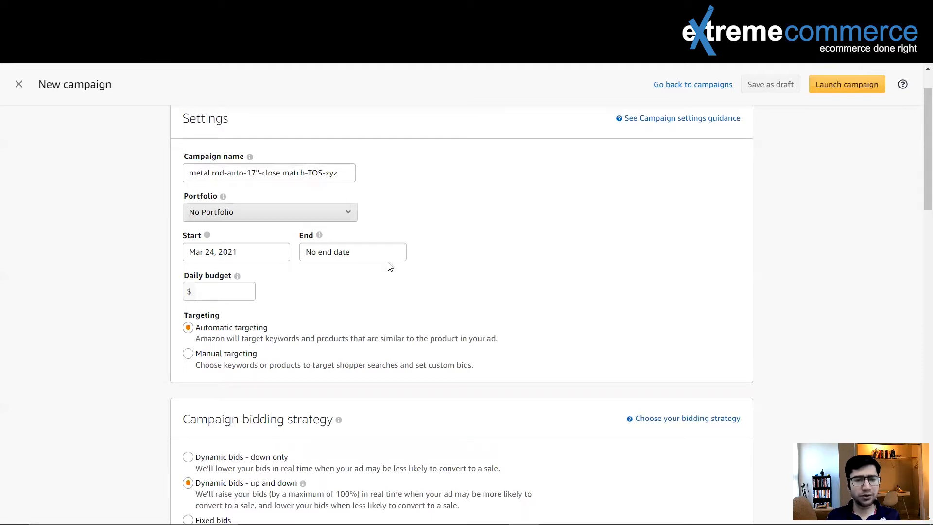
scroll(360, 266, down, 1)
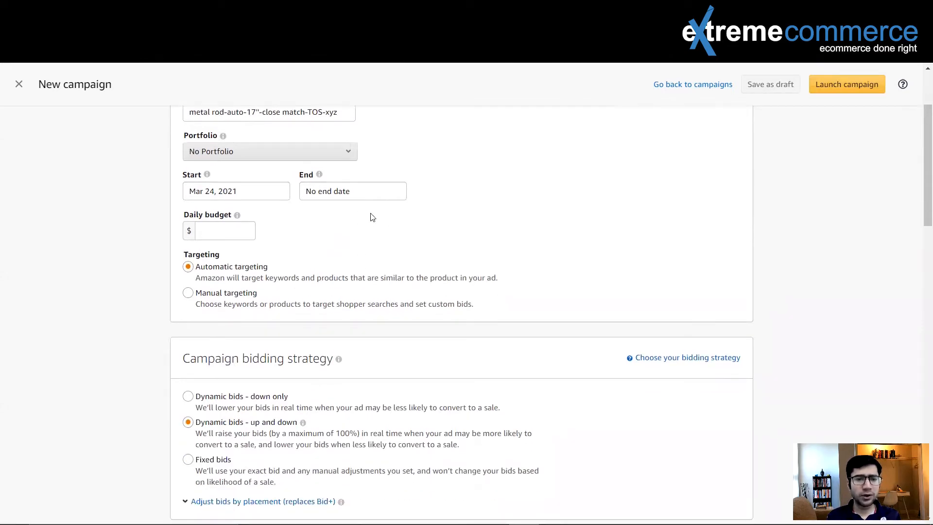
scroll(377, 246, down, 2)
click(300, 301)
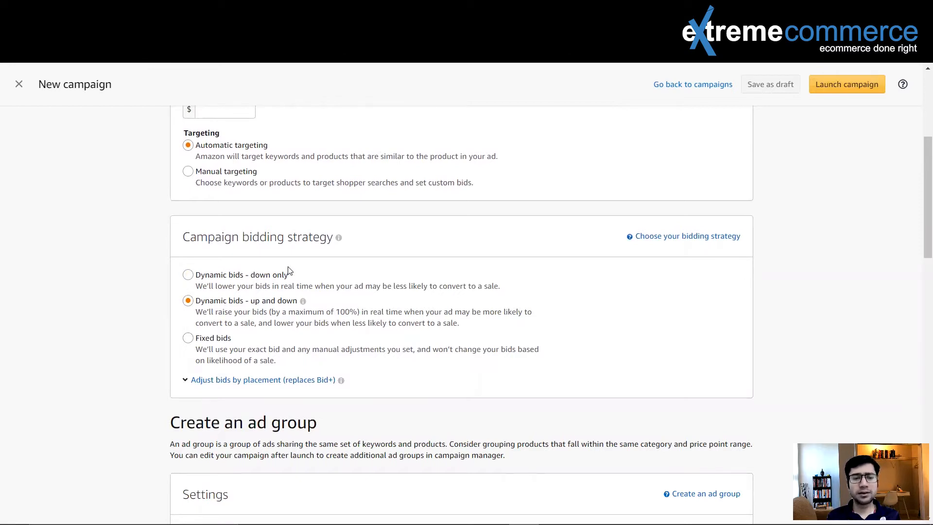
click(191, 342)
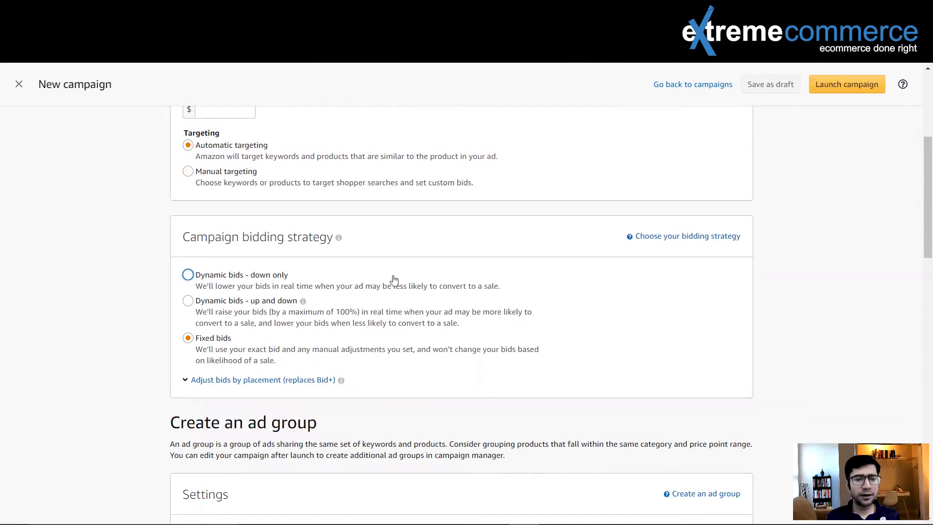
- Turn off the Loose match, Substitutes and Complements targeting groups so only Close match stays active
scroll(394, 280, down, 5)
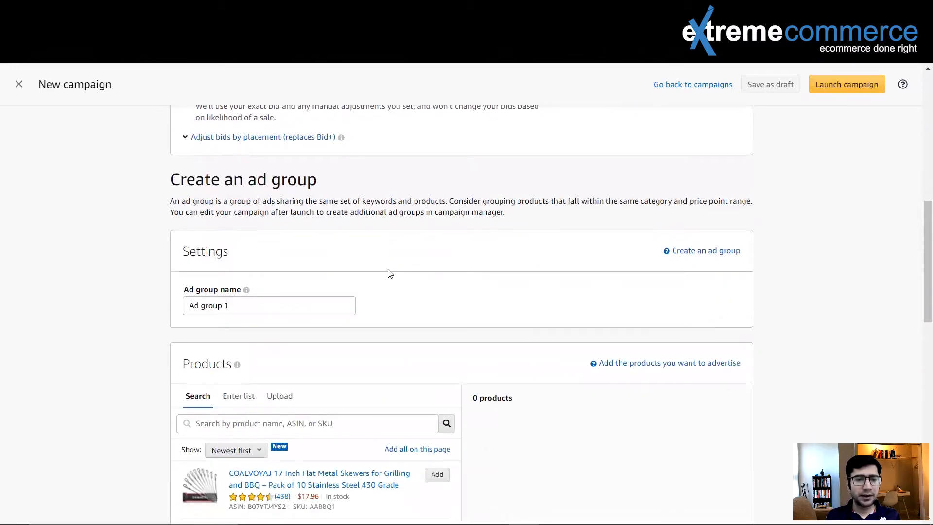
click(247, 304)
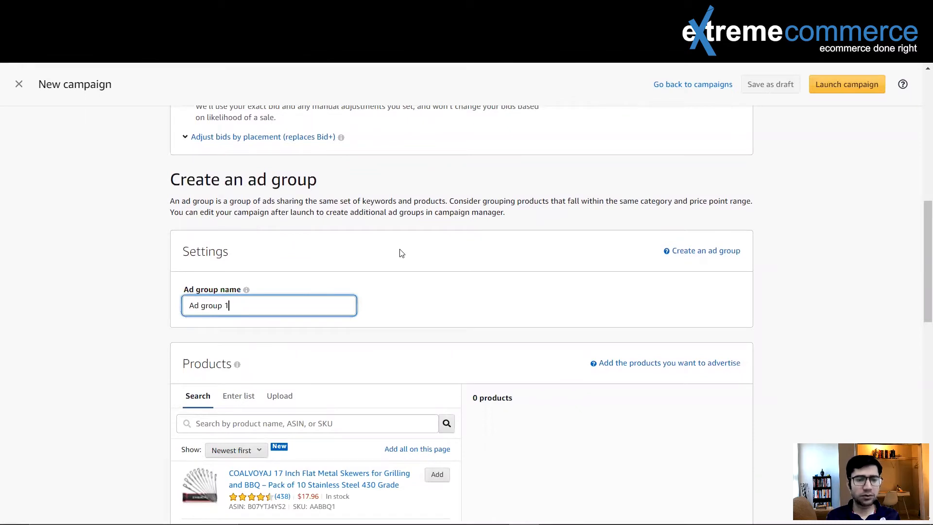
scroll(403, 253, down, 2)
scroll(401, 253, down, 10)
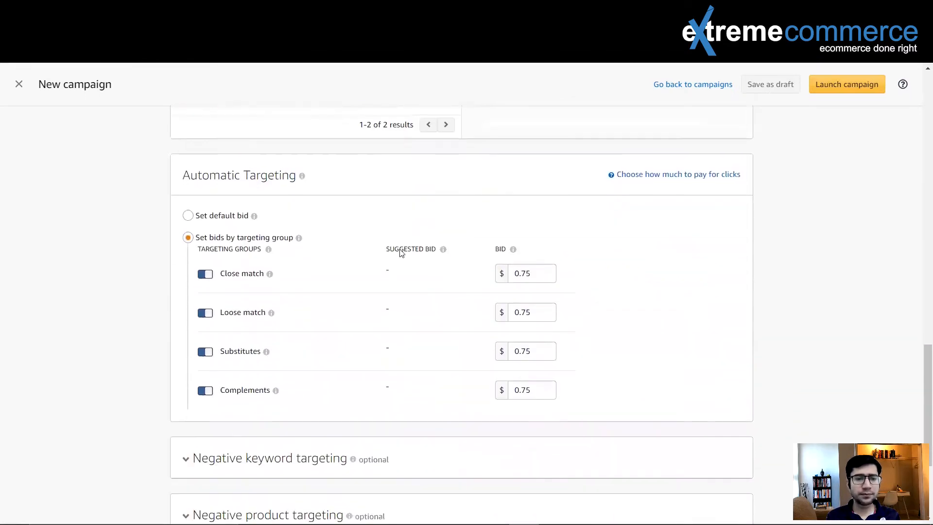
click(204, 313)
click(205, 352)
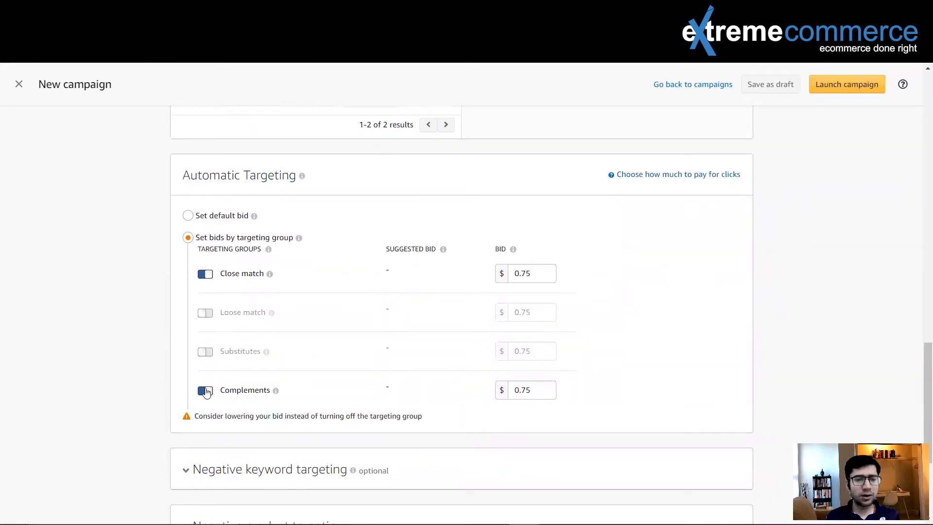
click(205, 390)
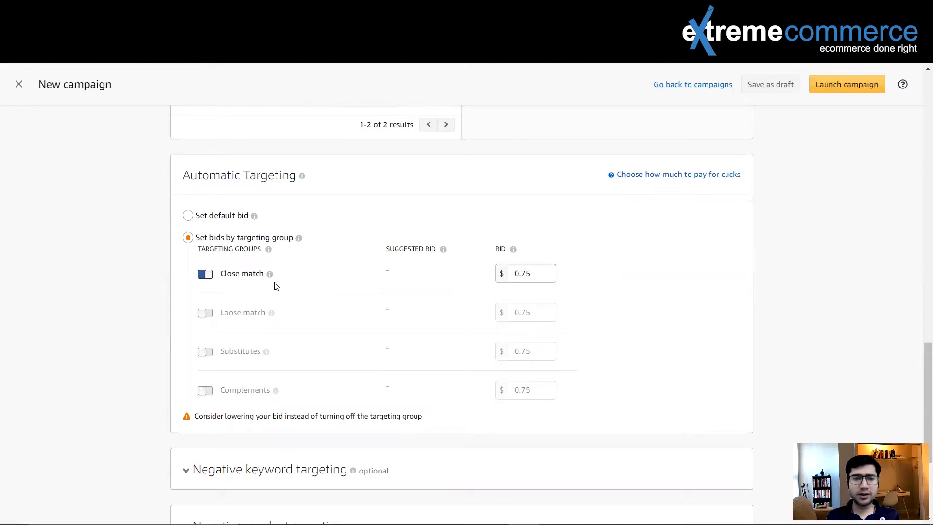
- Expand the options to adjust bids by placement under the bidding strategy
scroll(362, 246, up, 10)
scroll(362, 245, up, 5)
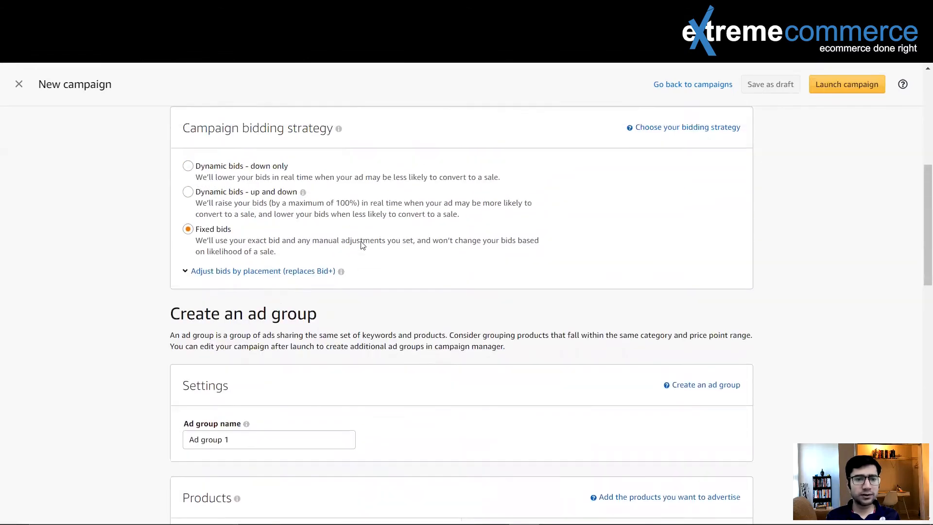
click(185, 321)
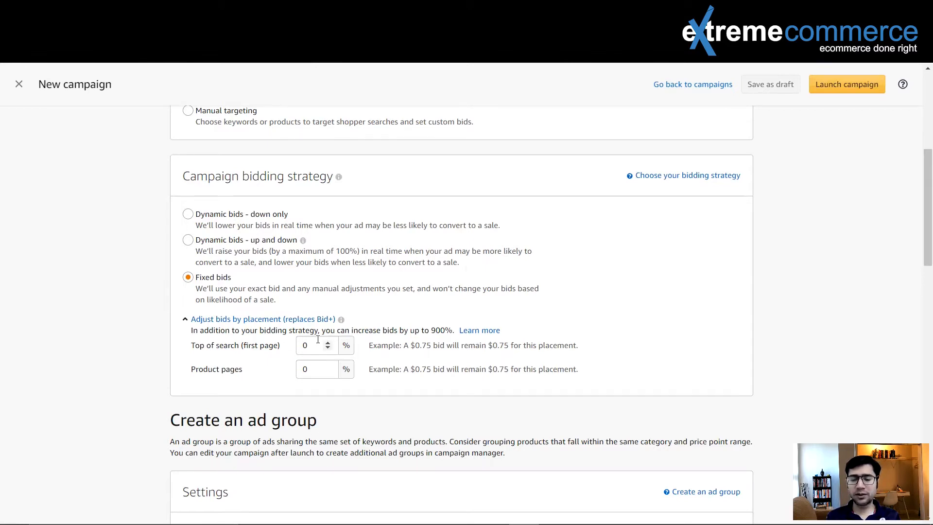
- Set the Close match targeting group bid to $0.10
scroll(373, 329, down, 10)
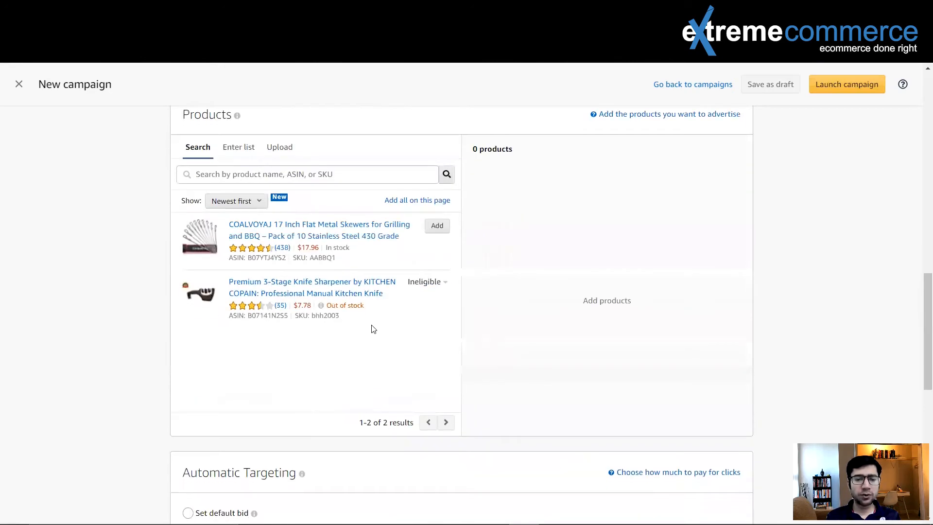
scroll(374, 329, down, 5)
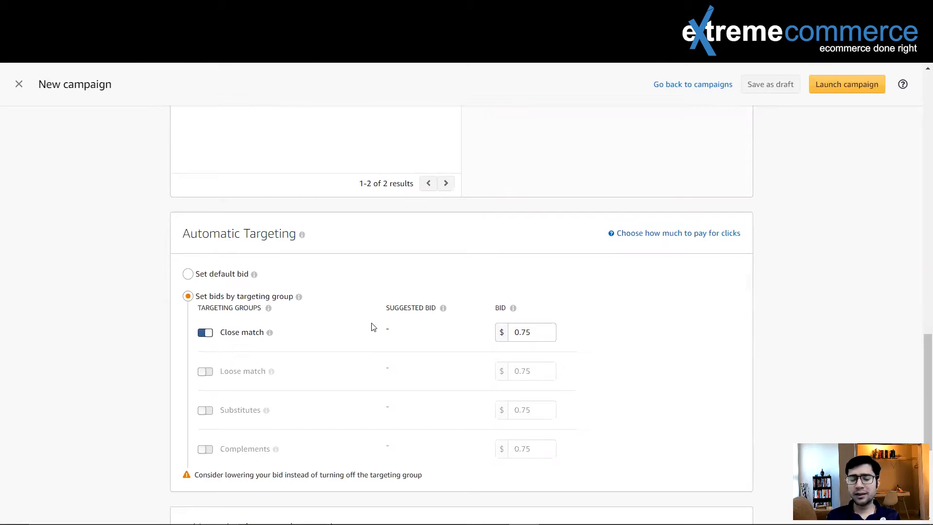
drag(535, 331, 508, 331)
text(0.1)
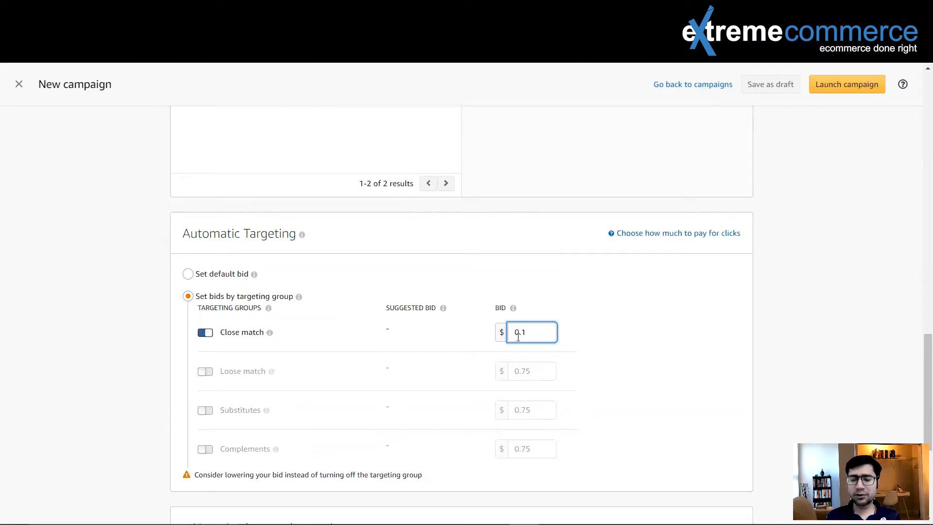
- Set the Top of search (first page) placement bid adjustment to 300%
scroll(568, 244, up, 8)
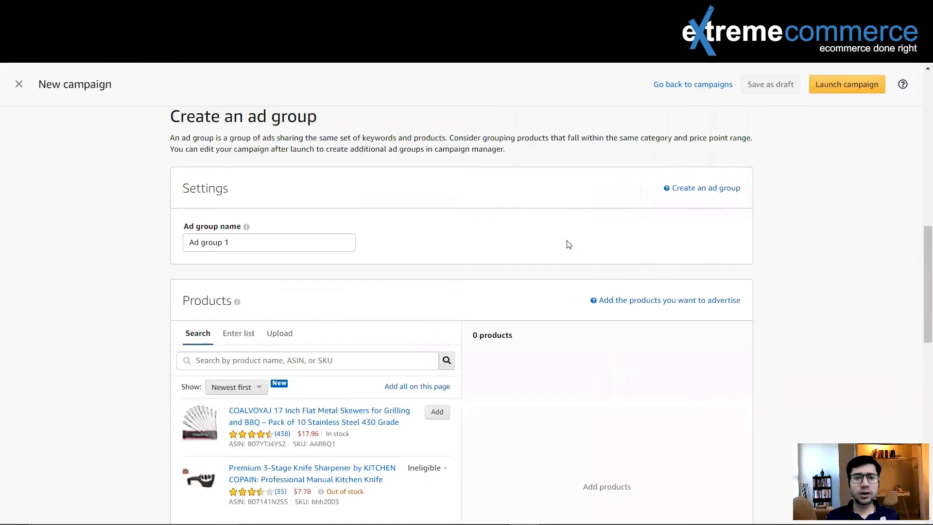
scroll(567, 244, up, 10)
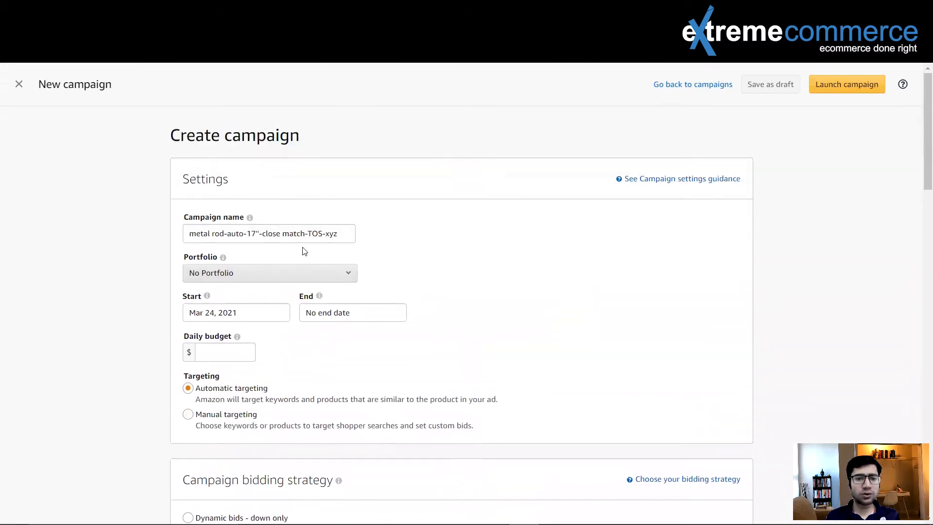
scroll(488, 243, down, 6)
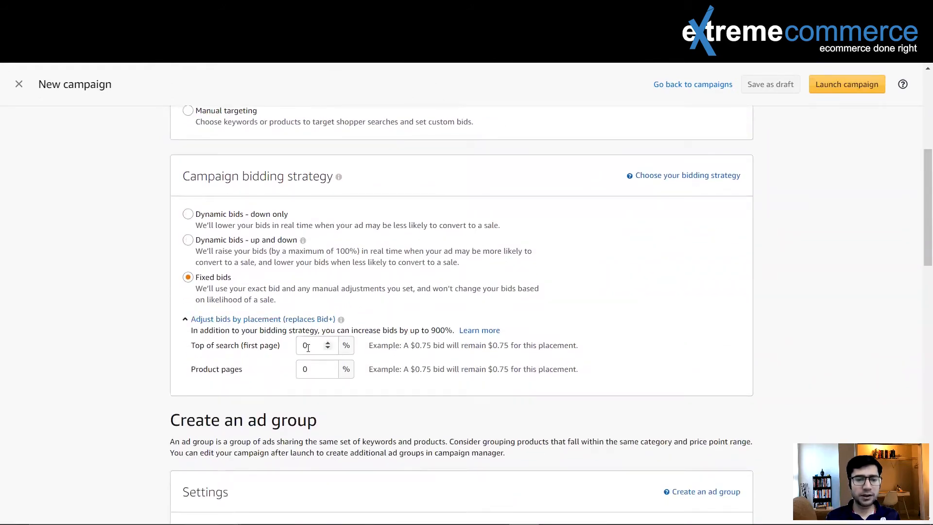
drag(313, 345, 295, 344)
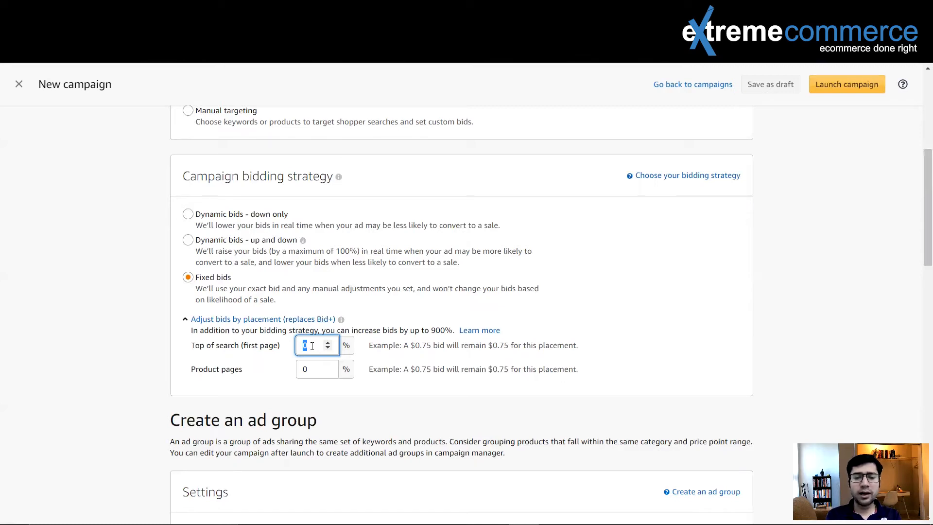
text(300)
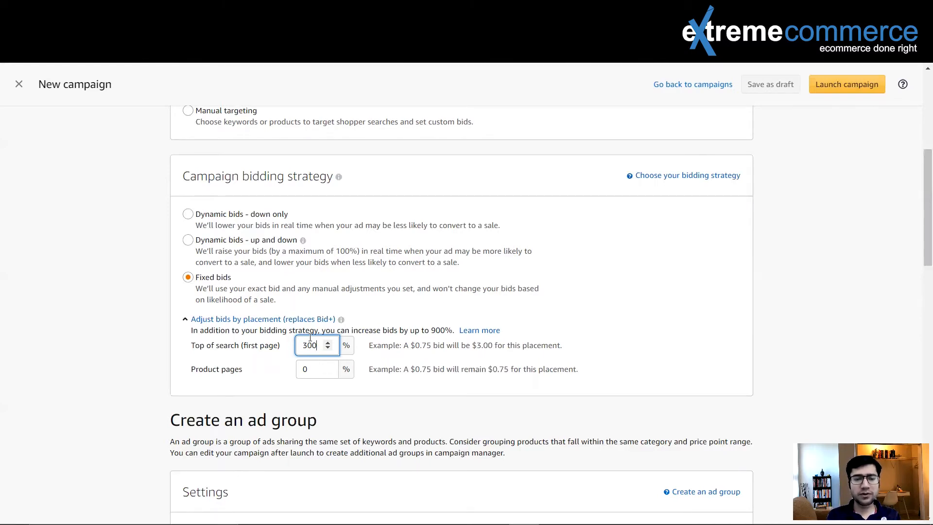
click(187, 277)
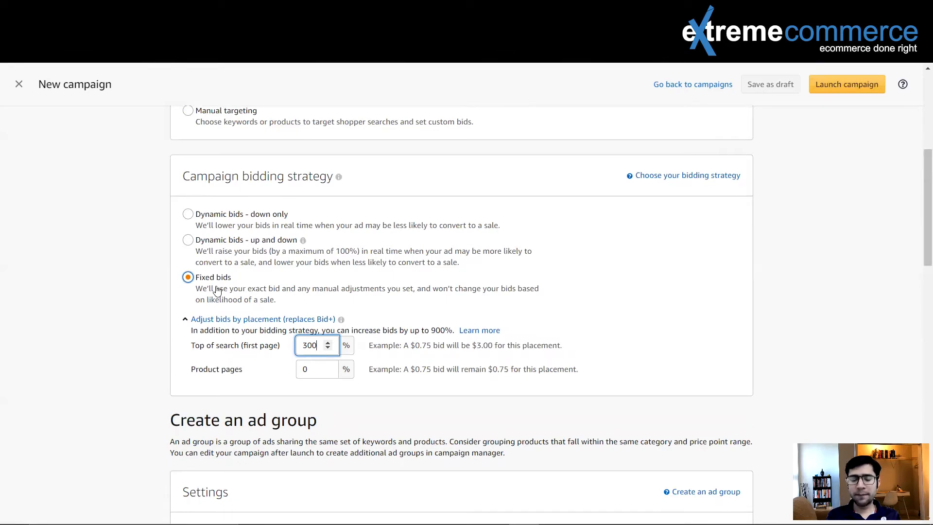
click(626, 313)
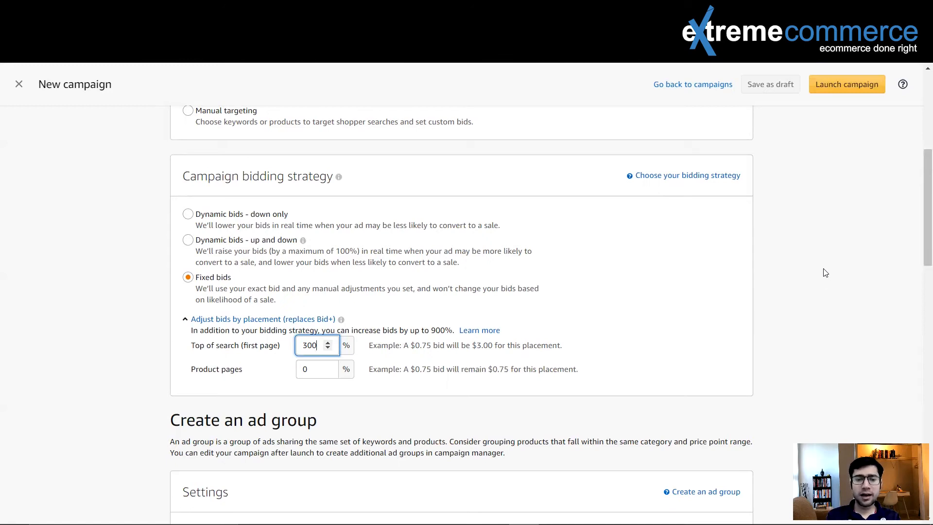
- Rename the campaign by replacing TOS with PDP, giving metal rod-auto-17"-close match-PDP-xyz
scroll(825, 273, up, 6)
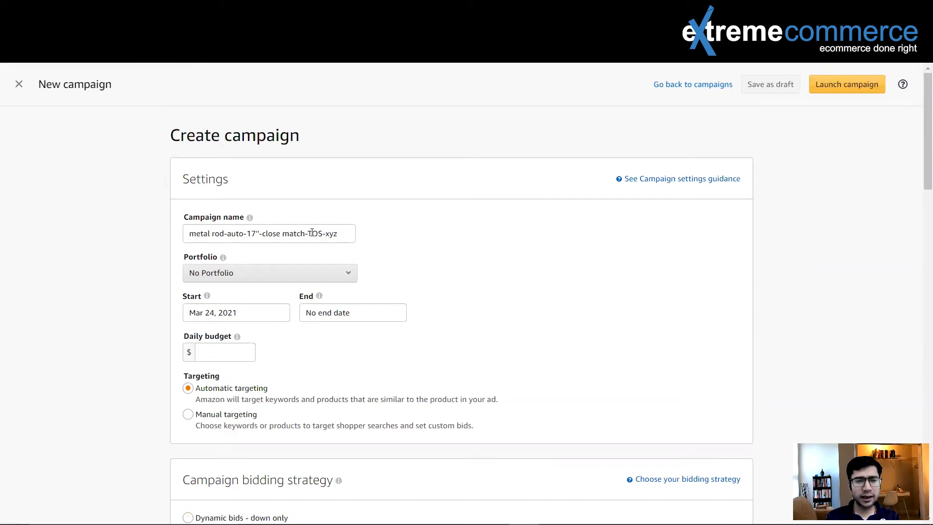
drag(308, 232, 322, 233)
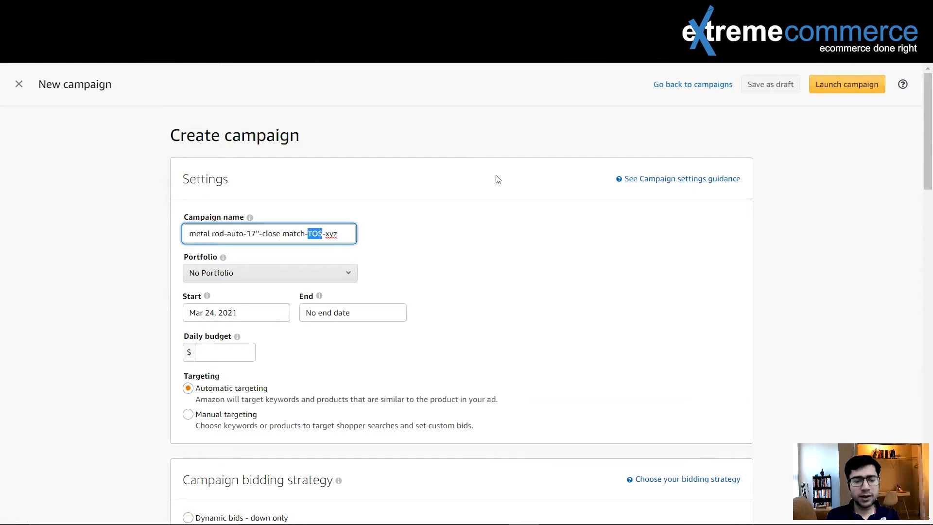
text(PDP)
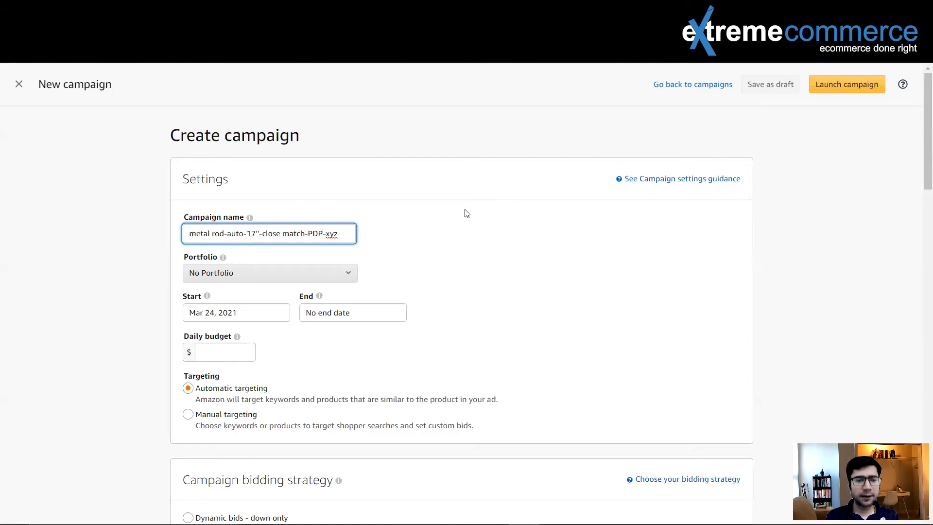
- Clear the Top of search placement adjustment and set the Product pages adjustment to 200%
scroll(435, 250, down, 5)
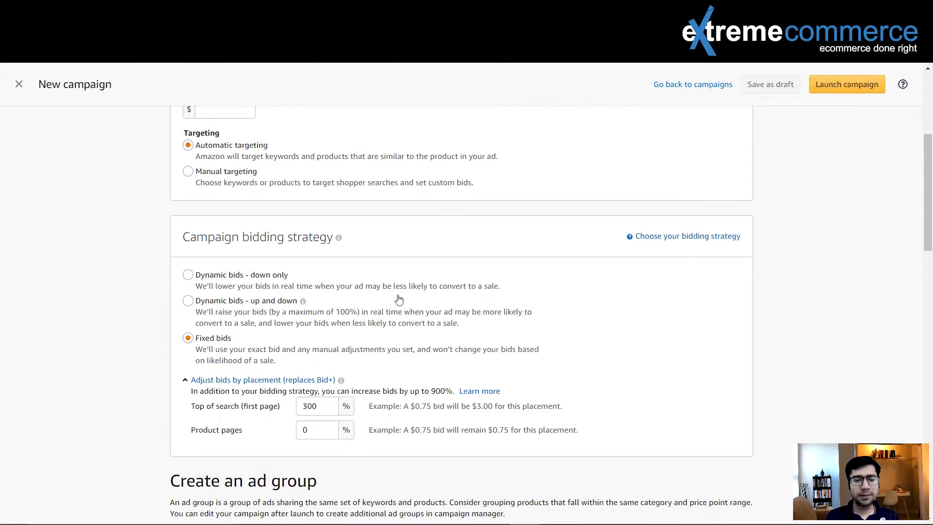
drag(318, 405, 287, 406)
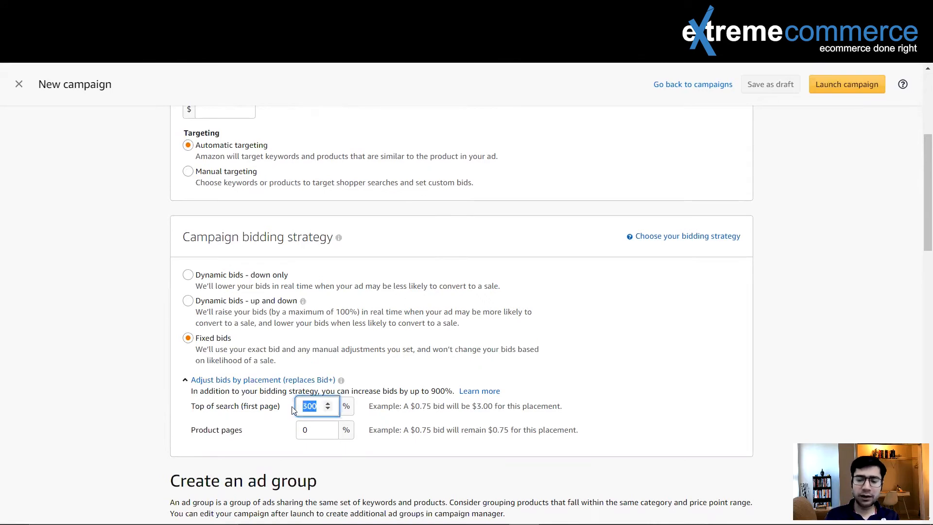
key(BackSpace)
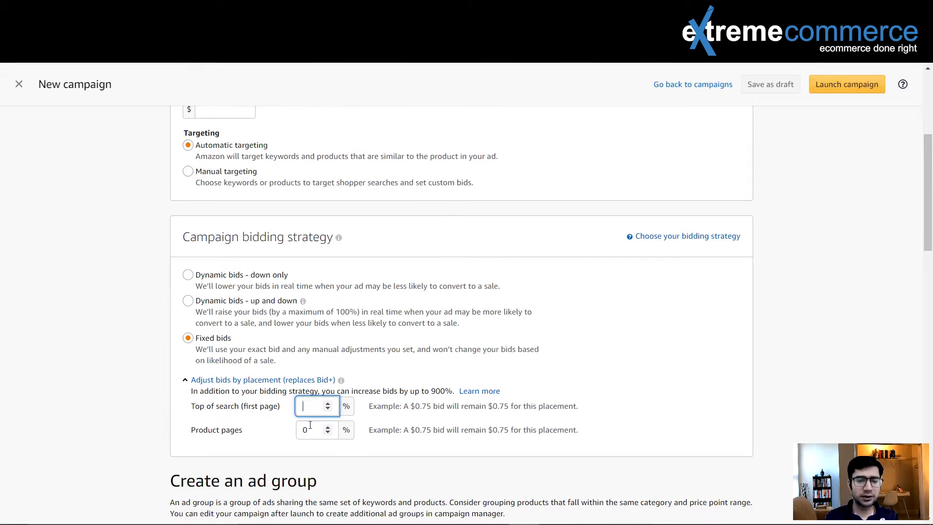
drag(309, 434, 301, 434)
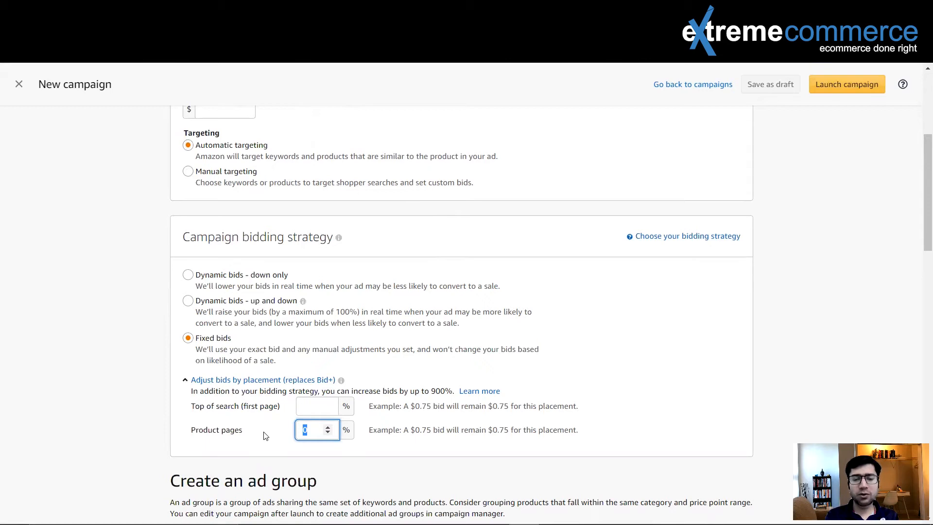
key(BackSpace)
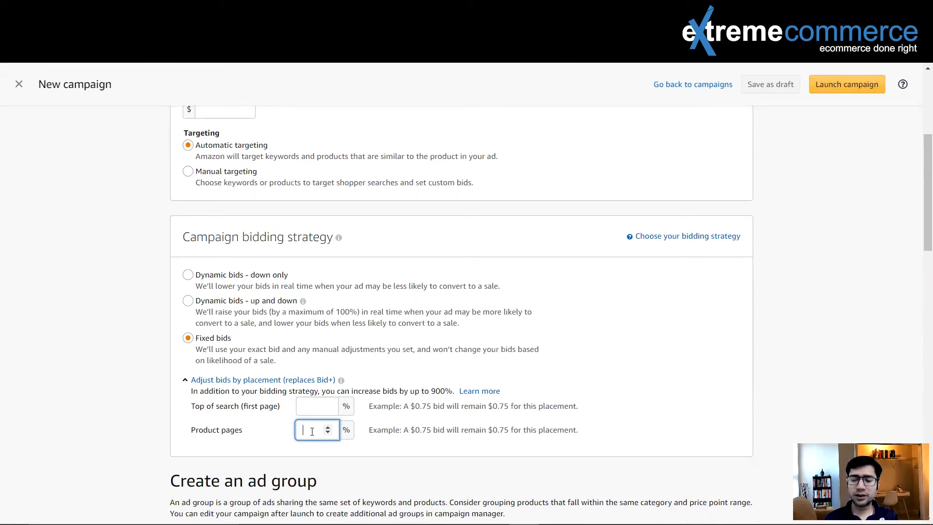
text(20)
key(BackSpace)
text(00)
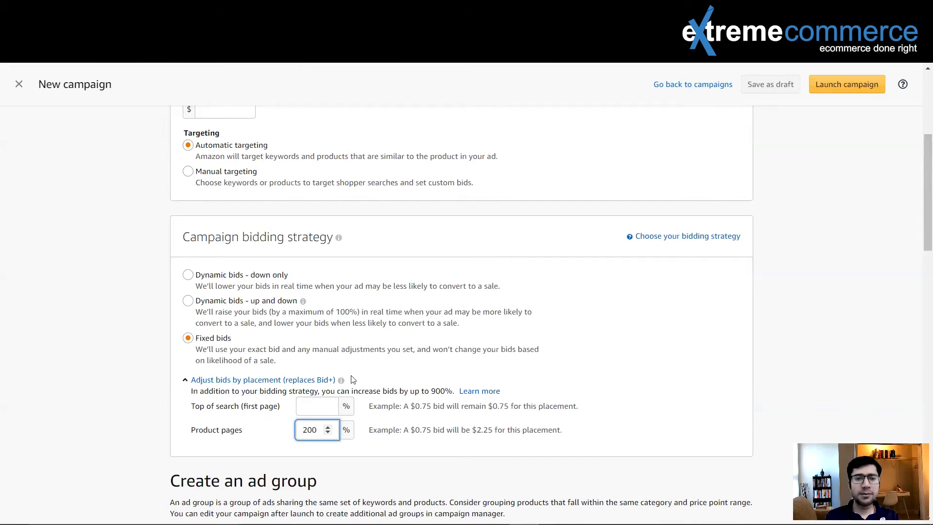
- Rename the campaign to metal rod-auto-17"-loose-TOS-xyz
scroll(422, 254, down, 20)
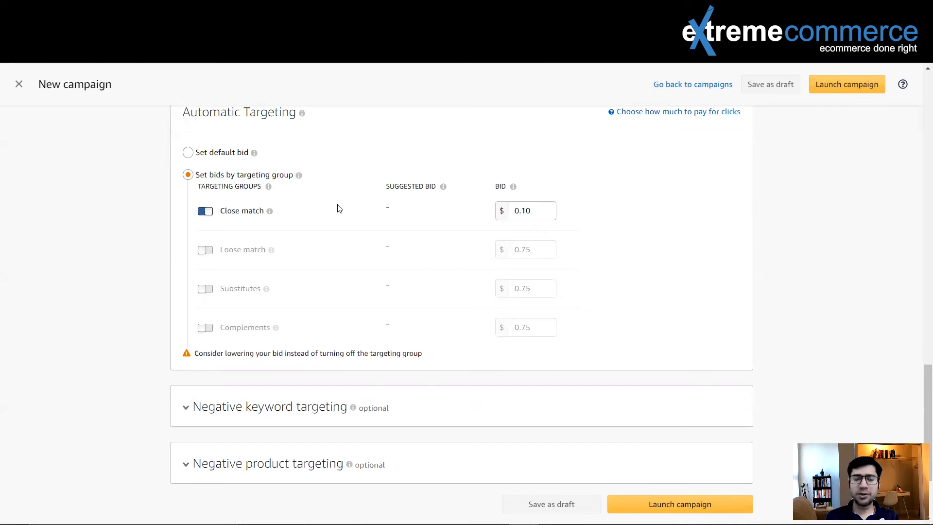
mouse_move(228, 250)
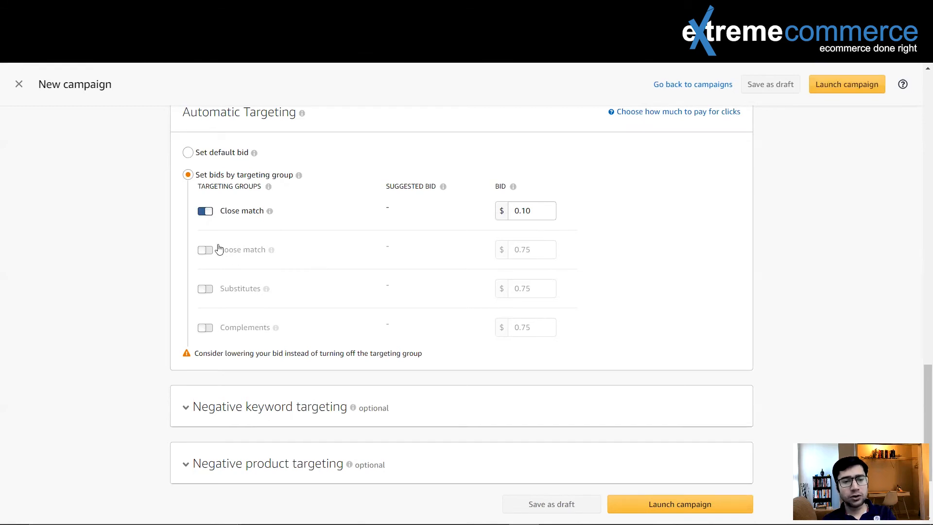
scroll(470, 124, up, 20)
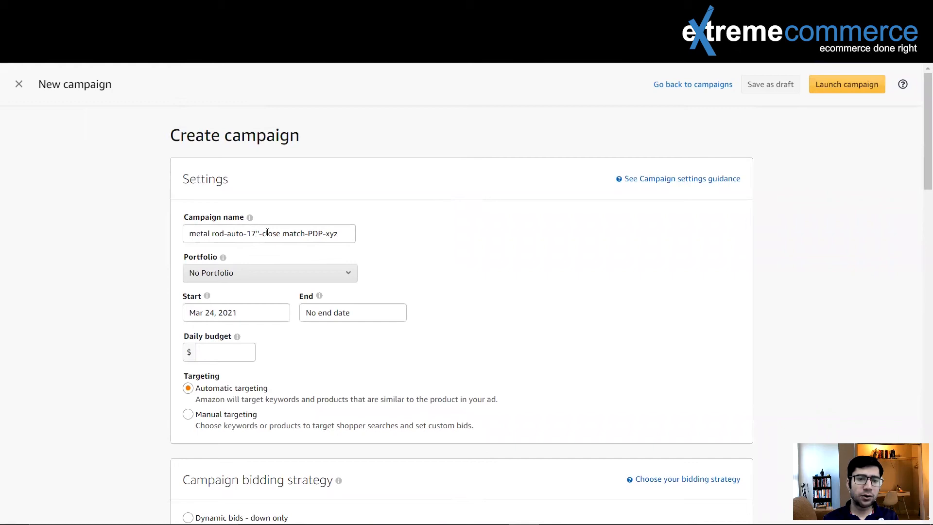
drag(262, 234, 305, 234)
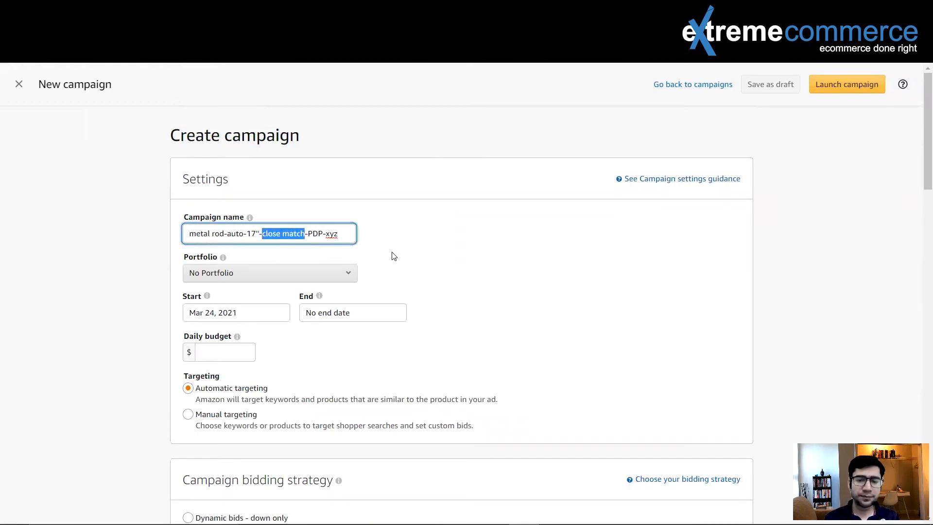
text(loos)
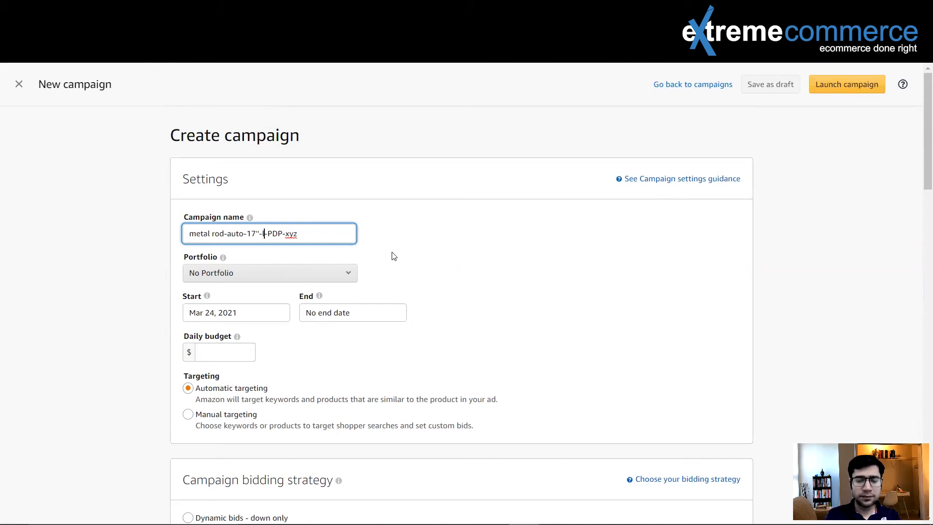
text(e)
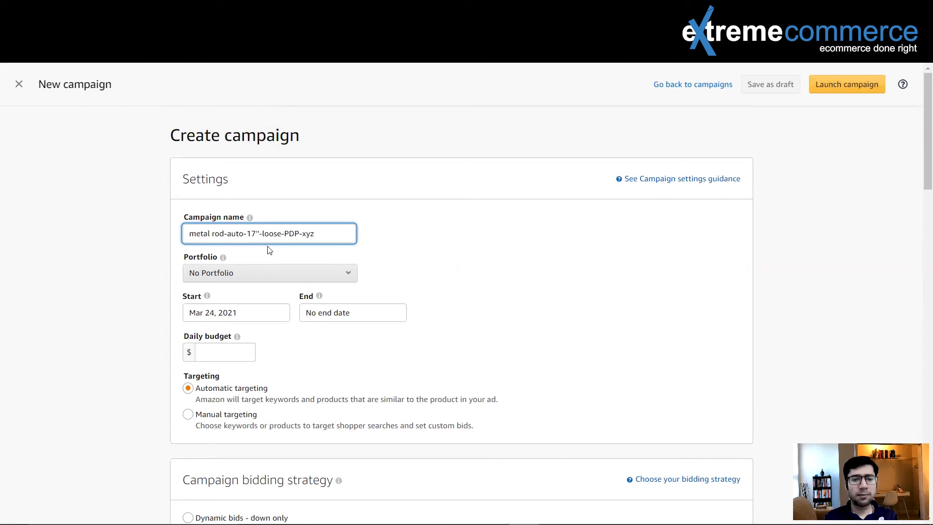
drag(284, 233, 300, 233)
key(BackSpace)
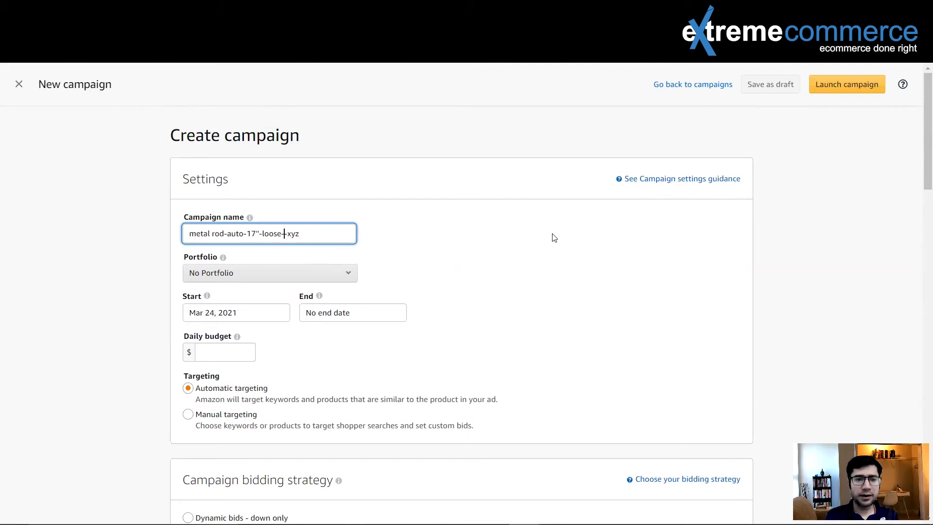
text(TOS-)
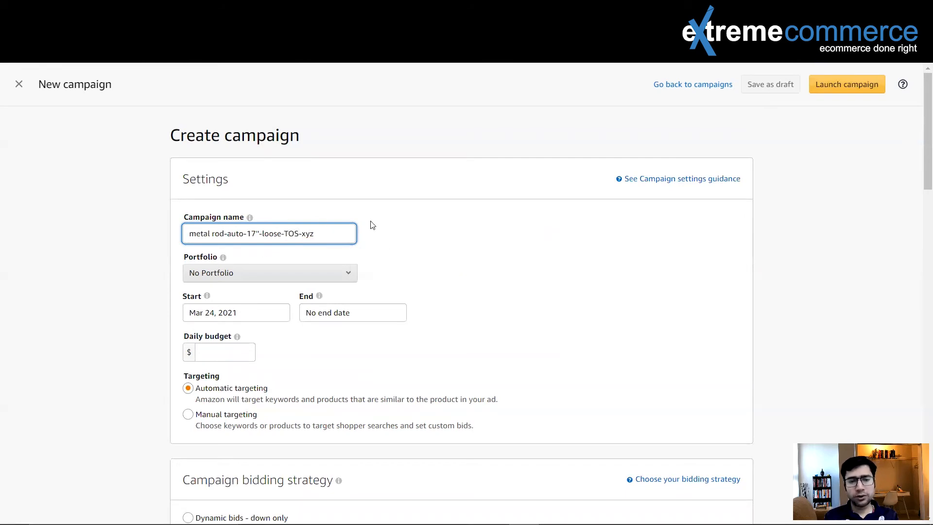
- Set the Product pages placement adjustment to 0% and the Top of search adjustment to 300%
scroll(462, 284, down, 5)
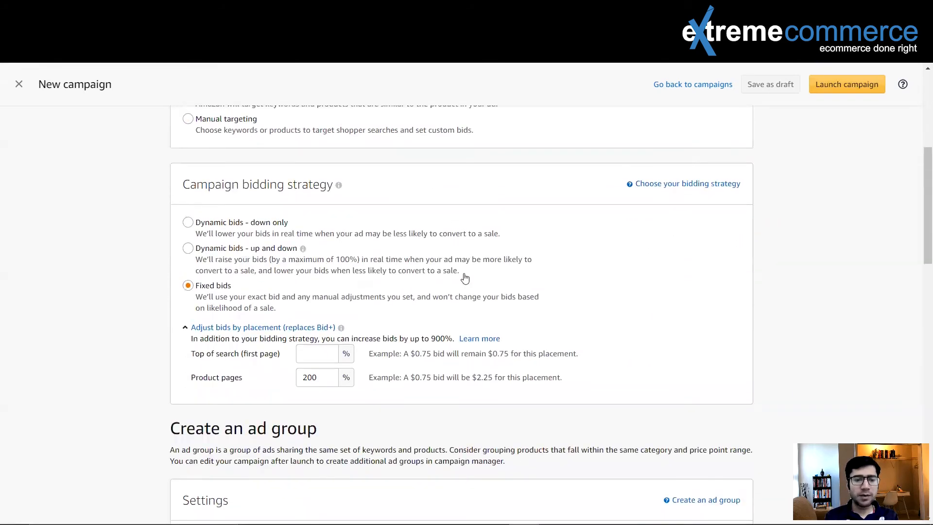
scroll(464, 277, up, 1)
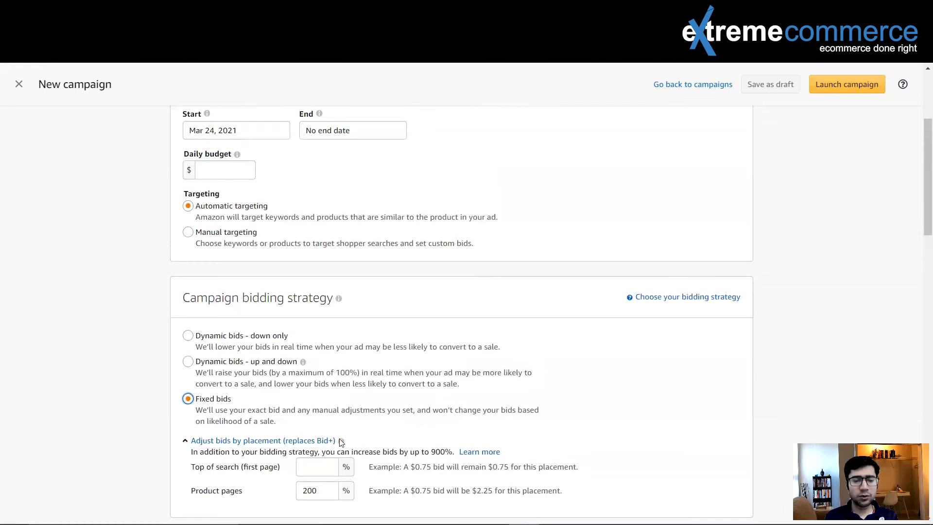
double_click(316, 490)
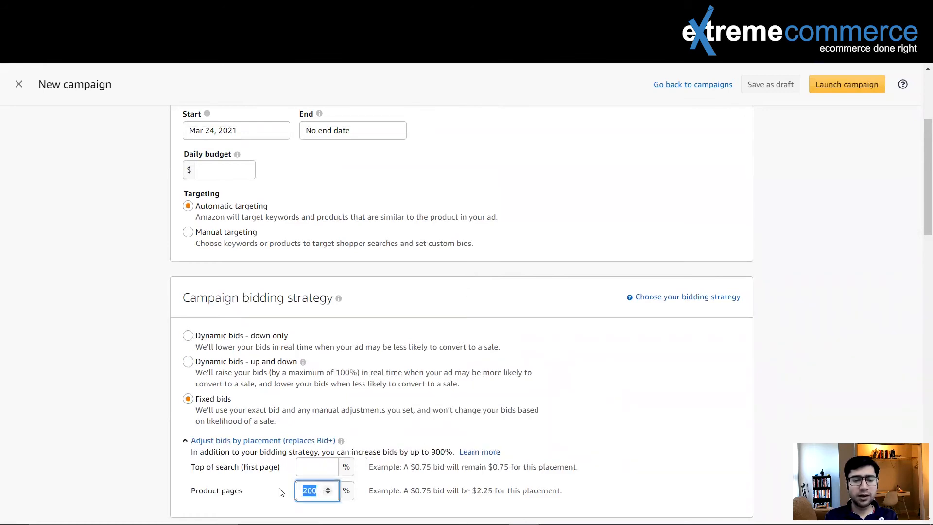
text(0)
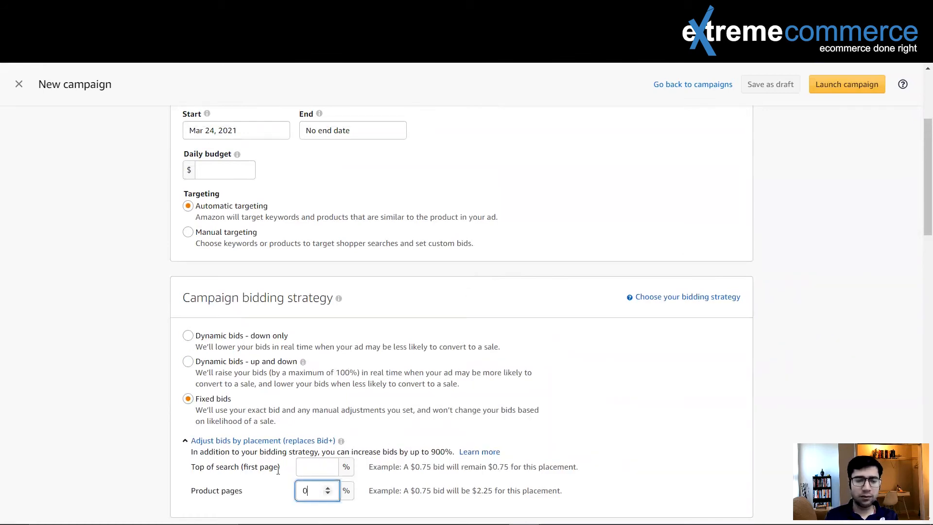
click(314, 471)
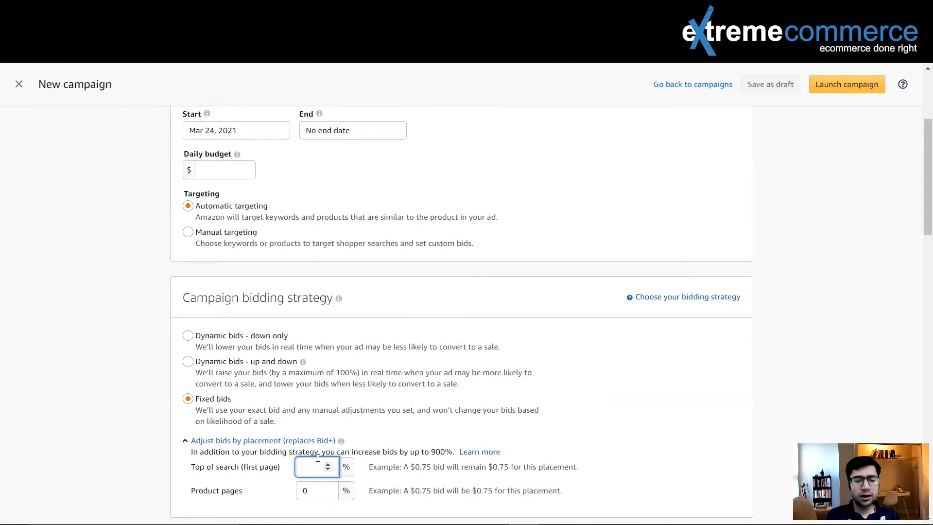
text(300)
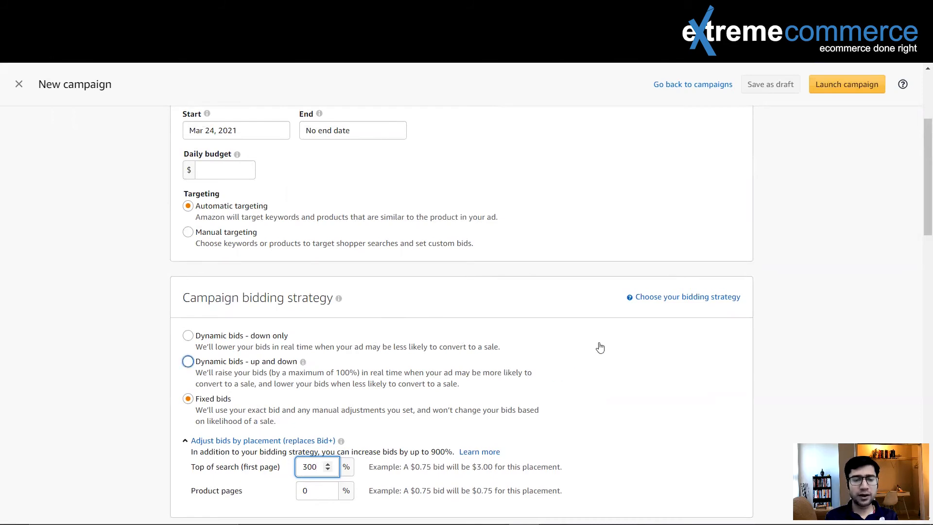
- Switch the active automatic targeting group from Close match to Loose match
scroll(599, 346, down, 15)
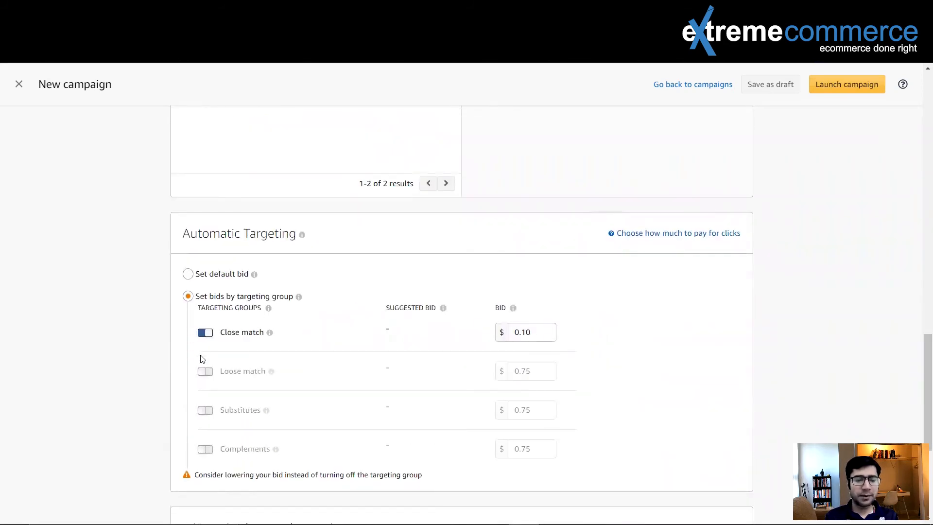
click(205, 335)
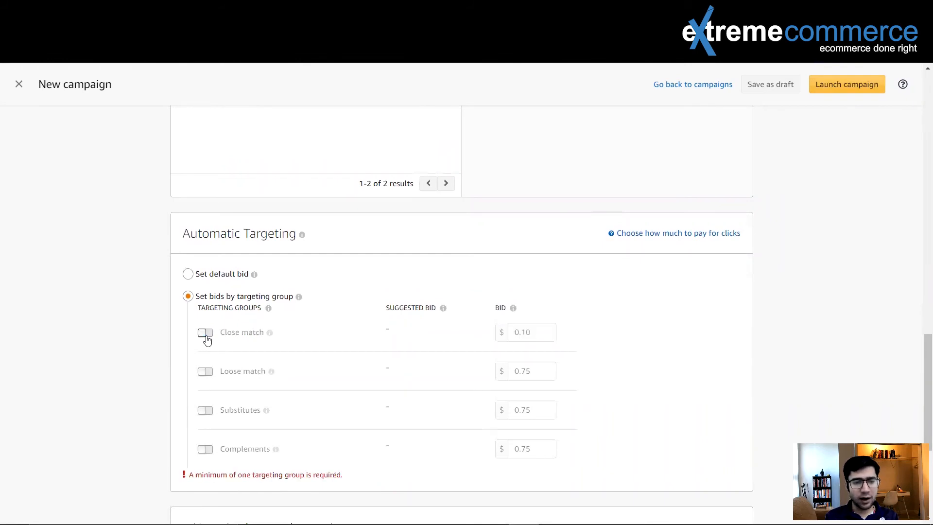
click(209, 376)
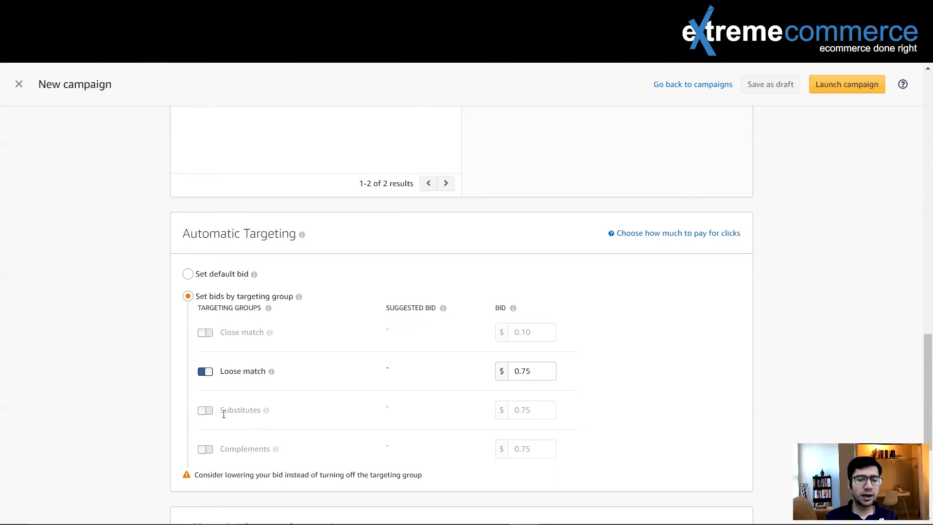
mouse_move(267, 410)
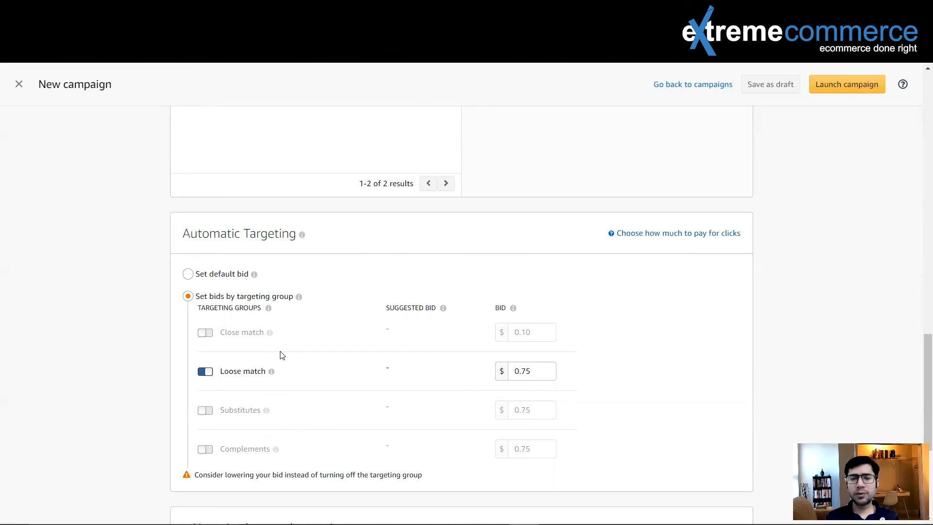
mouse_move(270, 333)
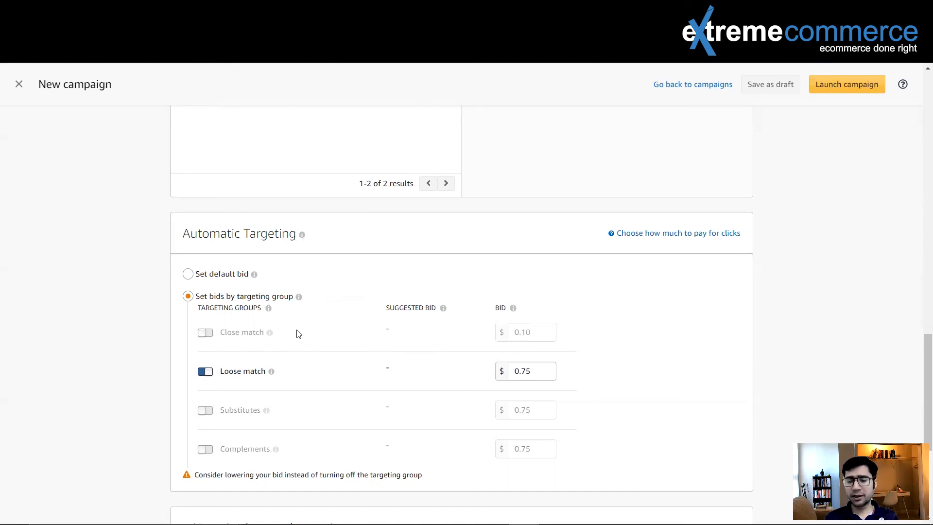
scroll(297, 333, up, 15)
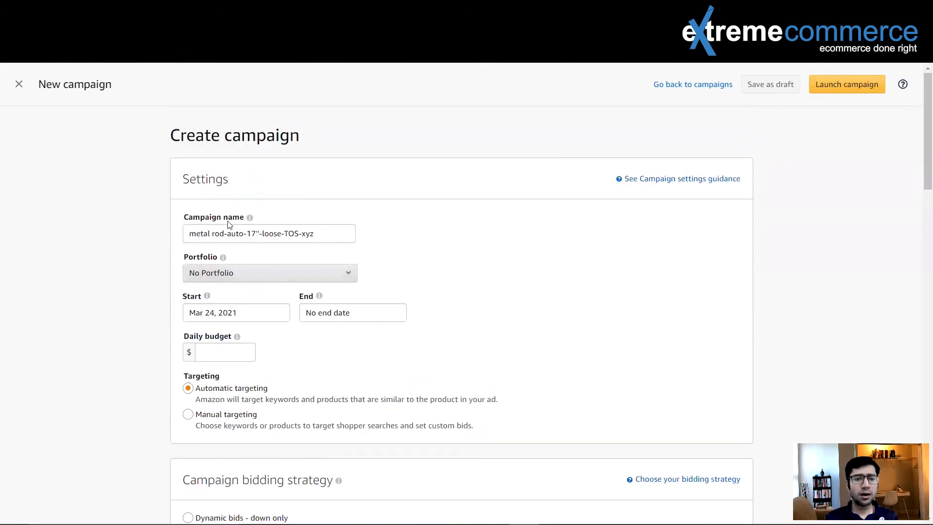